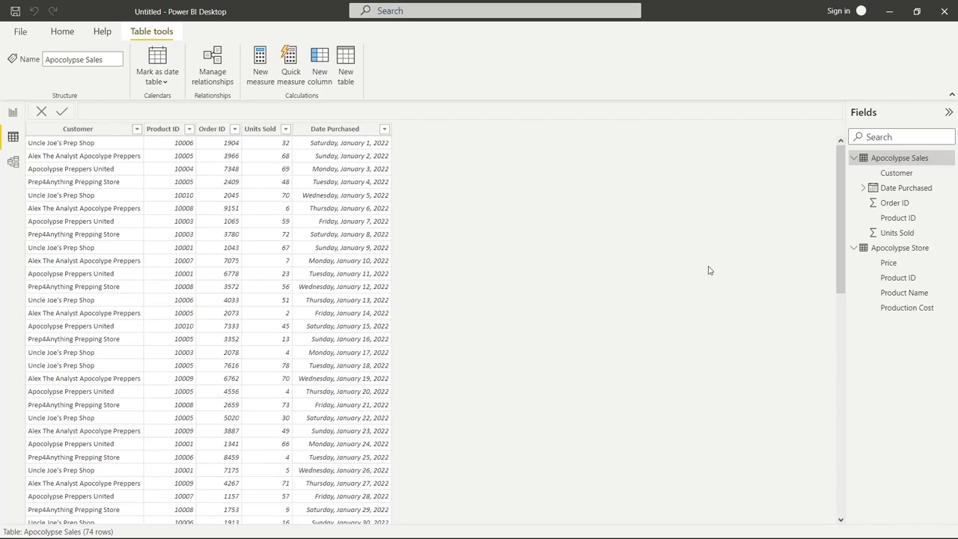
# Step: Review the Apocolypse Store data and the model relationship linking it to Apocolypse Sales
pyautogui.click(892, 252)
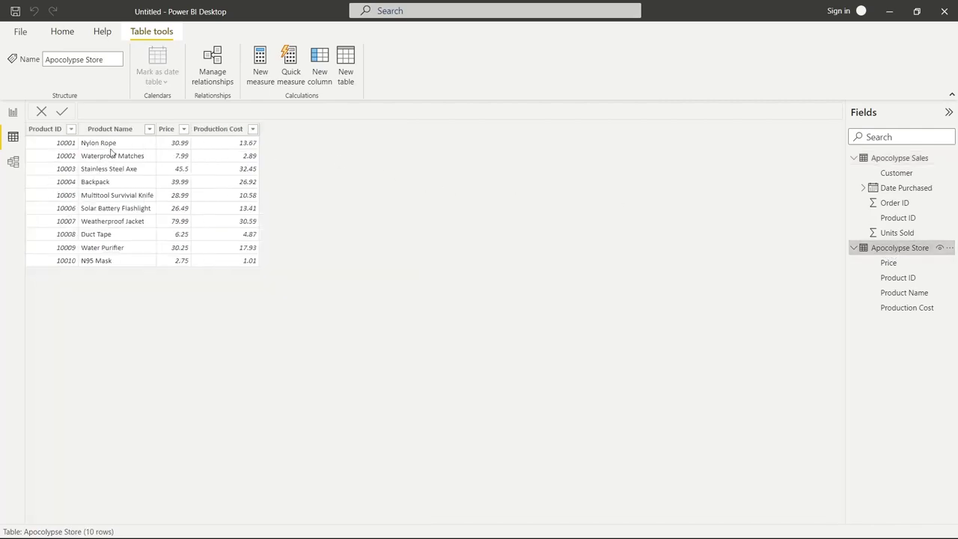
pyautogui.click(13, 162)
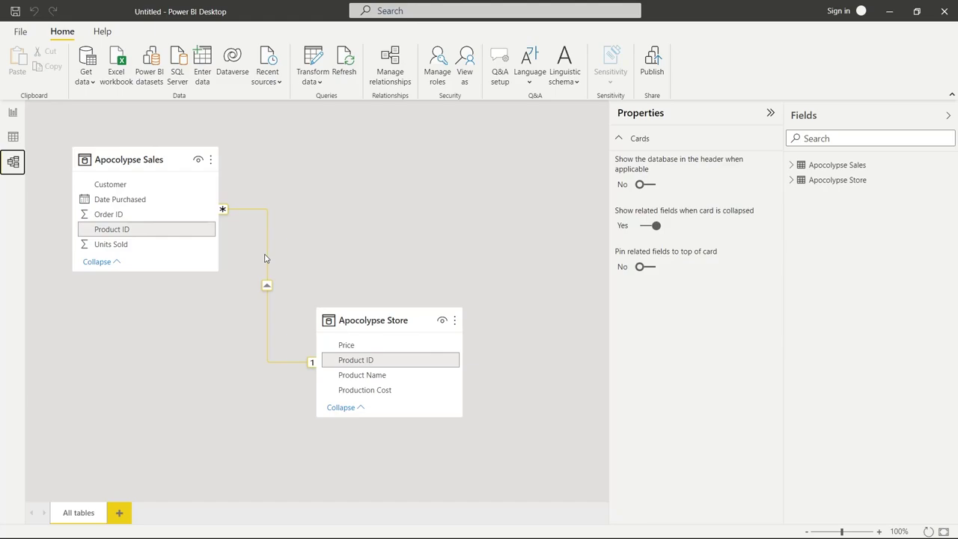
pyautogui.click(12, 137)
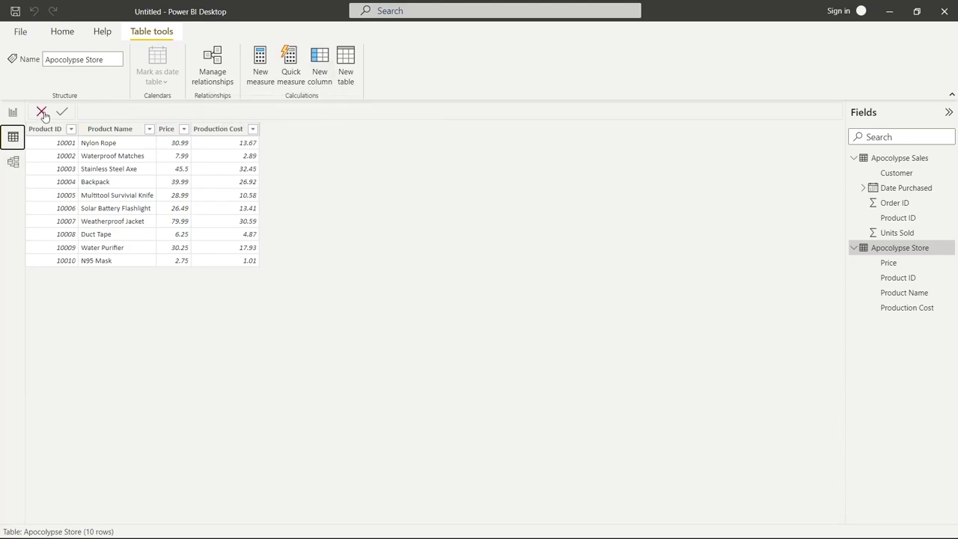
# Step: Switch to the report canvas and expand the field lists of Apocolypse Sales and Apocolypse Store
pyautogui.click(13, 112)
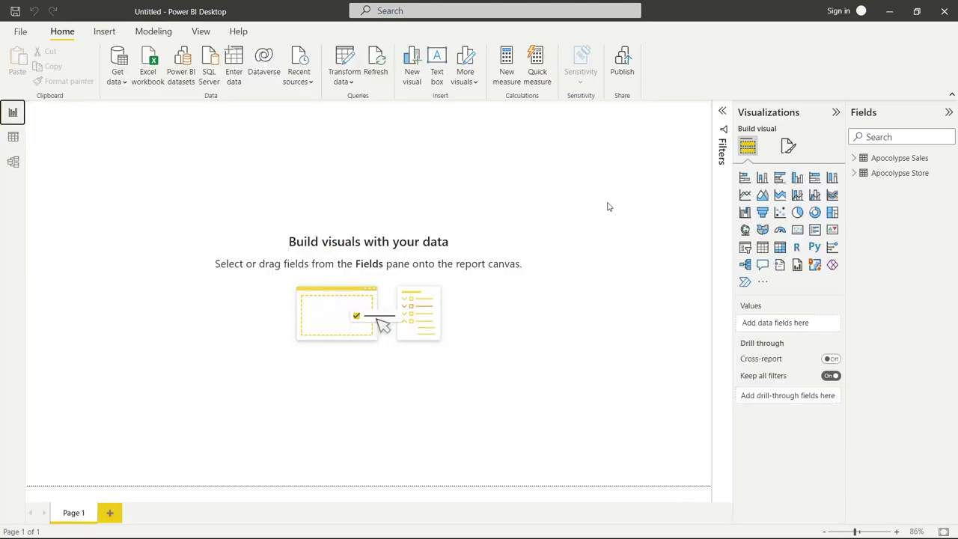
pyautogui.click(853, 158)
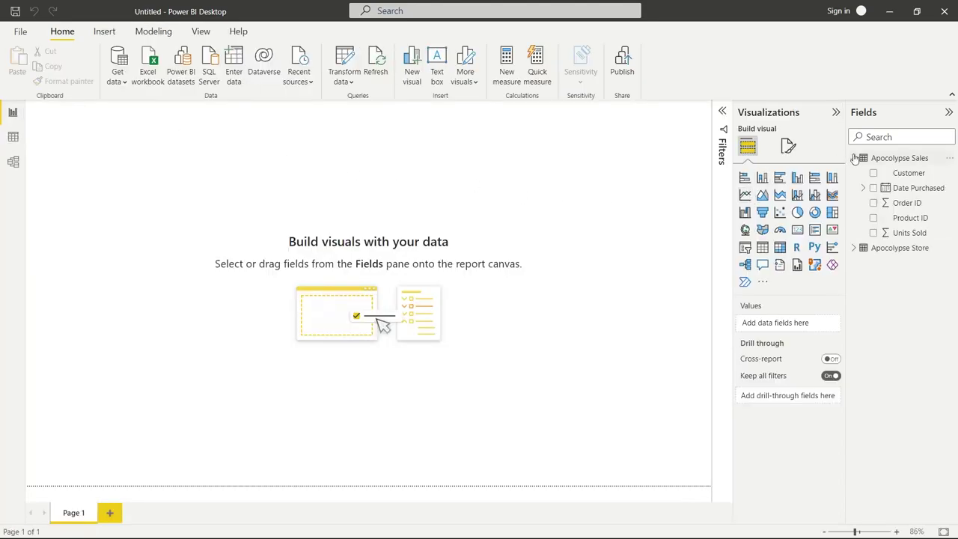
pyautogui.click(853, 247)
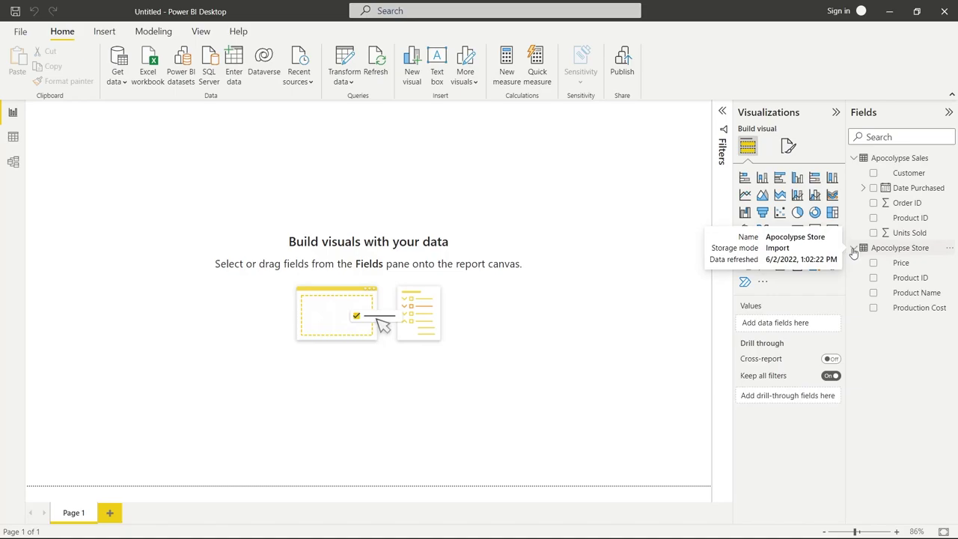
# Step: Create a measure in Apocolypse Sales: Count of Sales = COUNT('Apocolypse Sales'[Order ID])
pyautogui.rightClick(896, 161)
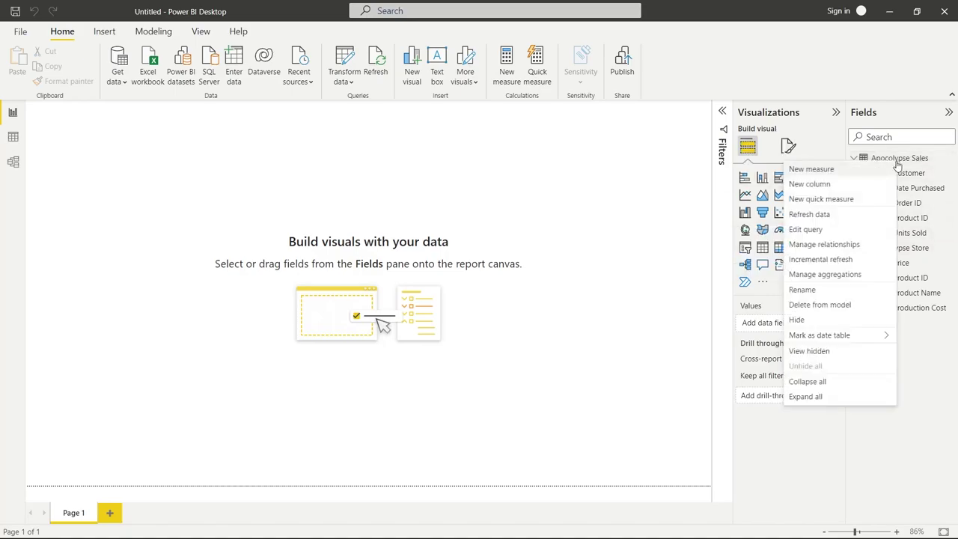
pyautogui.click(839, 172)
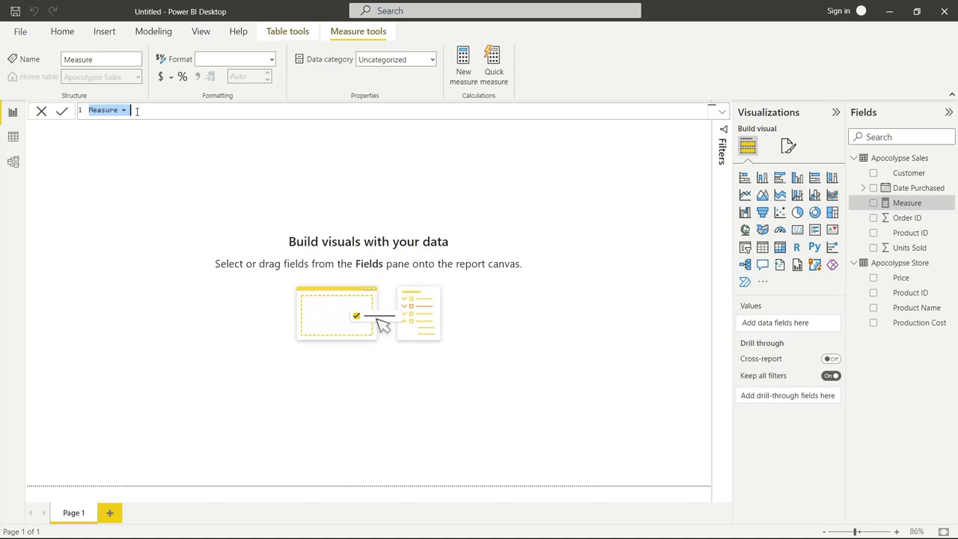
pyautogui.doubleClick(104, 110)
pyautogui.write('Count of S')
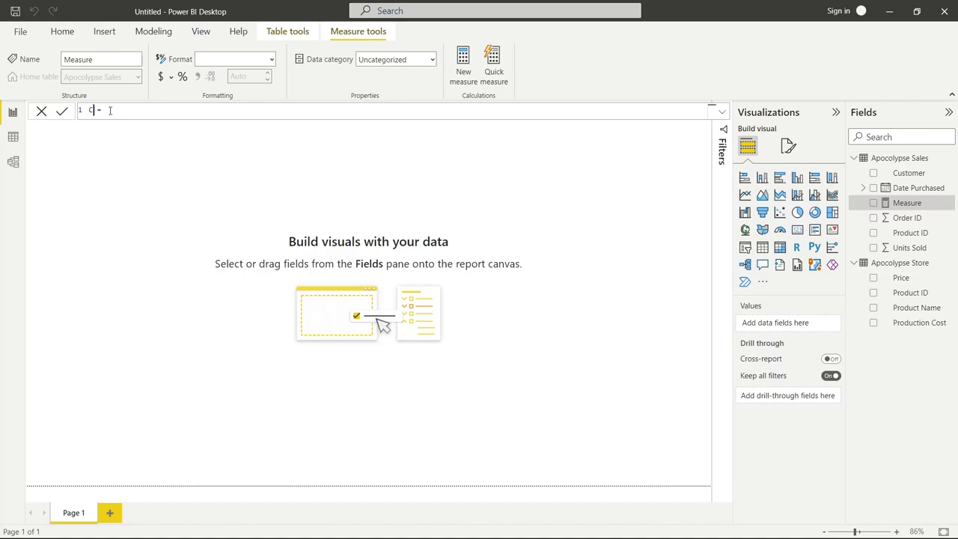
pyautogui.write('ales =')
pyautogui.write('Count')
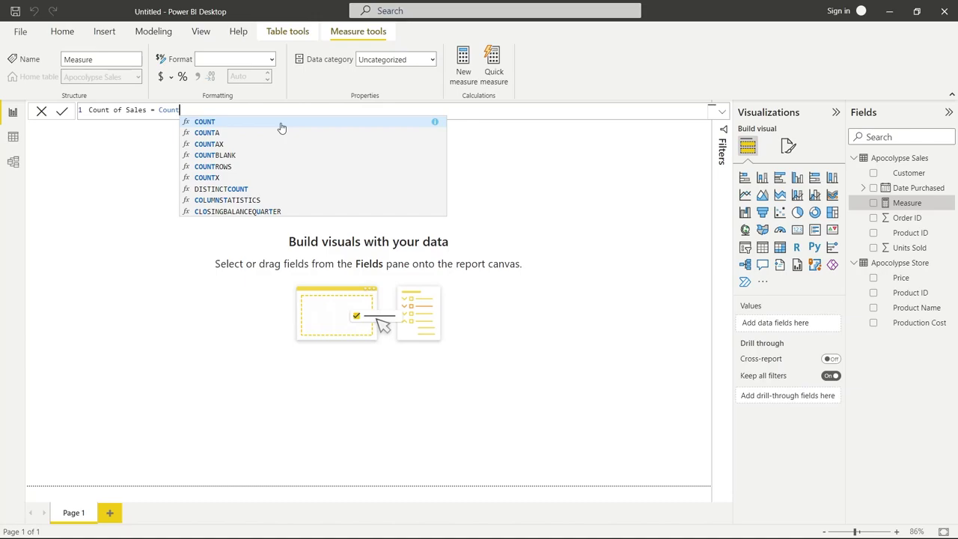
pyautogui.click(225, 122)
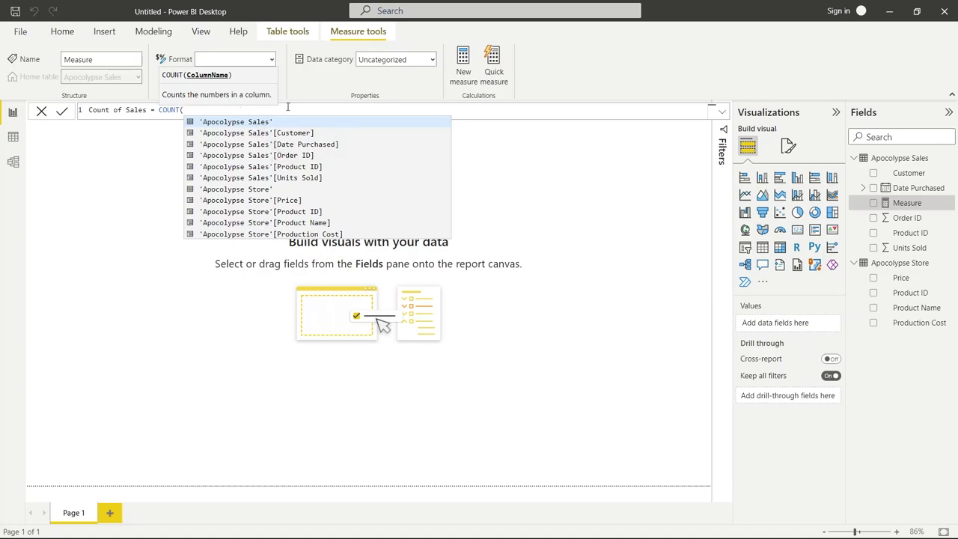
pyautogui.write('order')
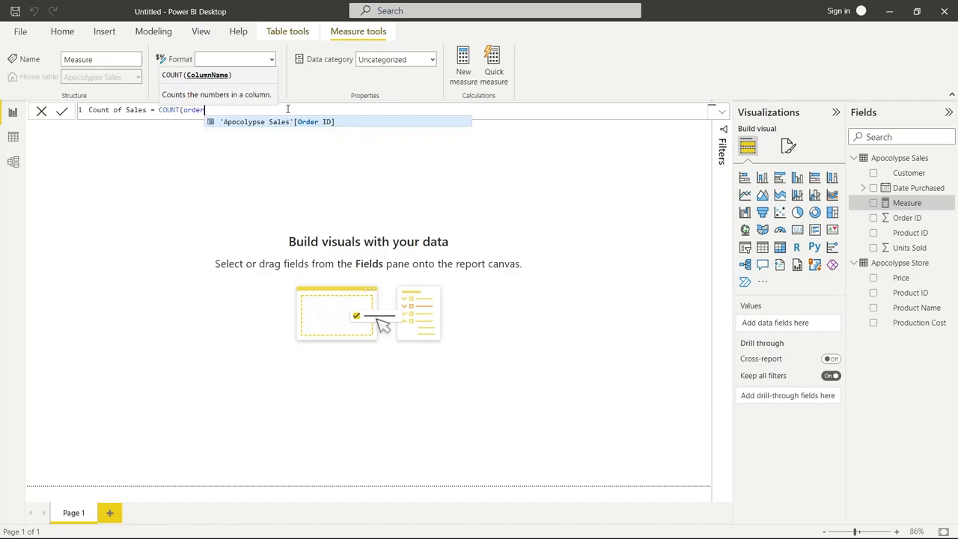
pyautogui.click(343, 123)
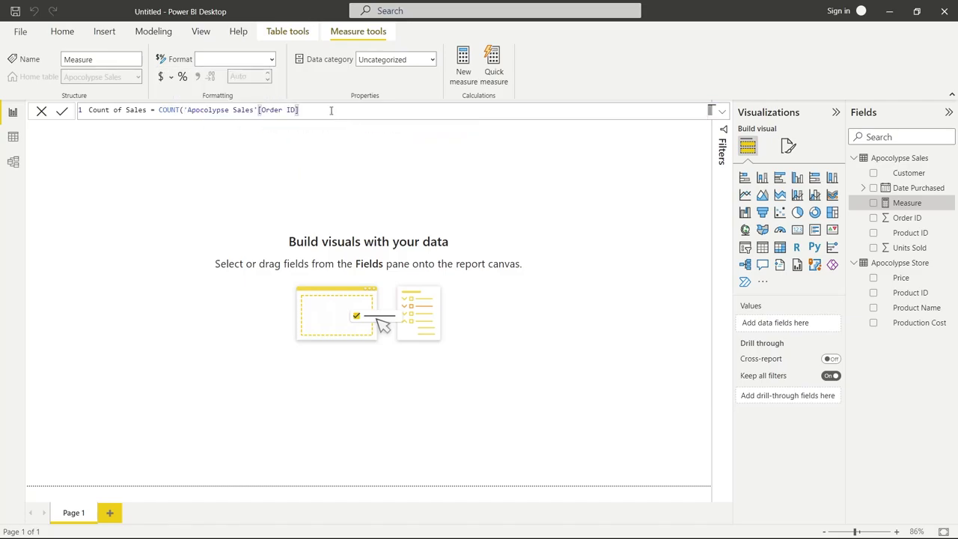
pyautogui.write(')')
pyautogui.press('Return')
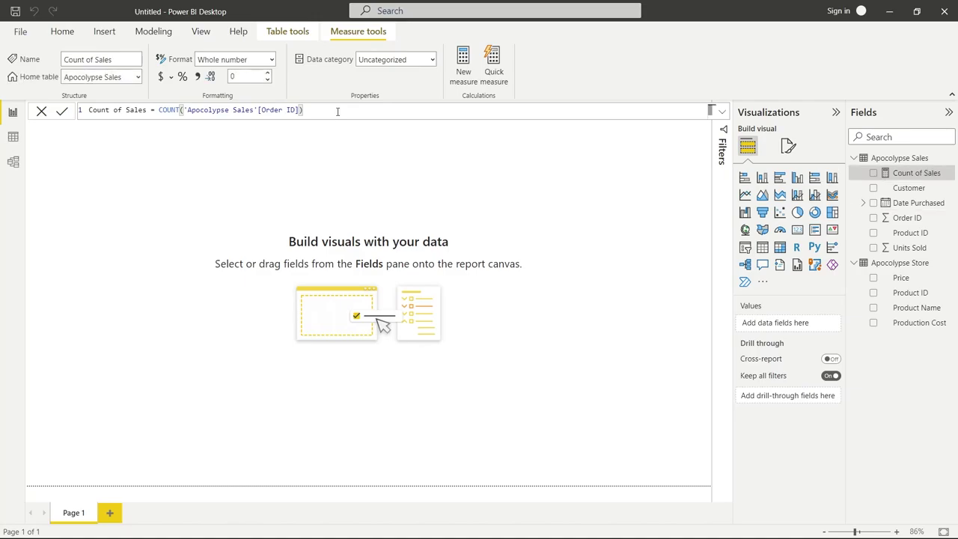
# Step: Show Count of Sales in a table visual and move it slightly down the report page
pyautogui.click(873, 174)
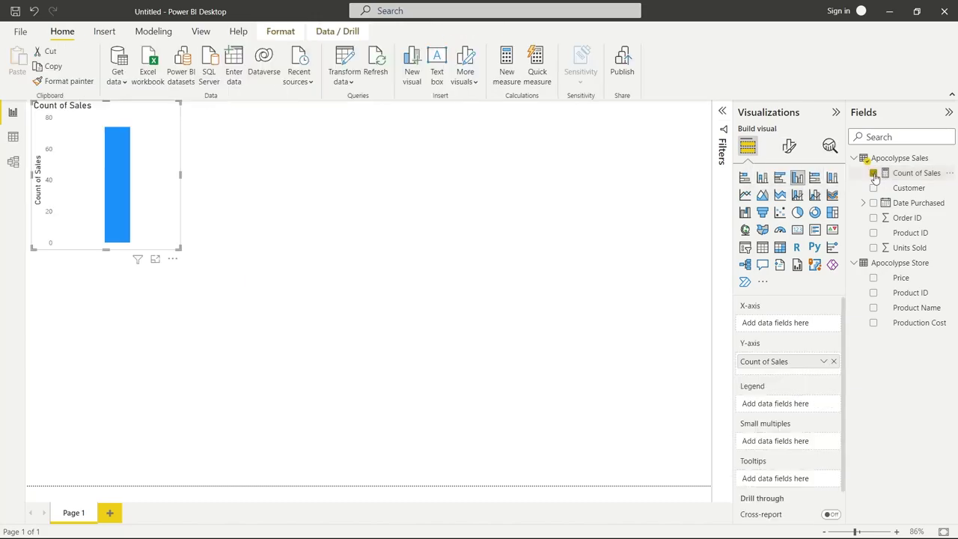
pyautogui.click(762, 248)
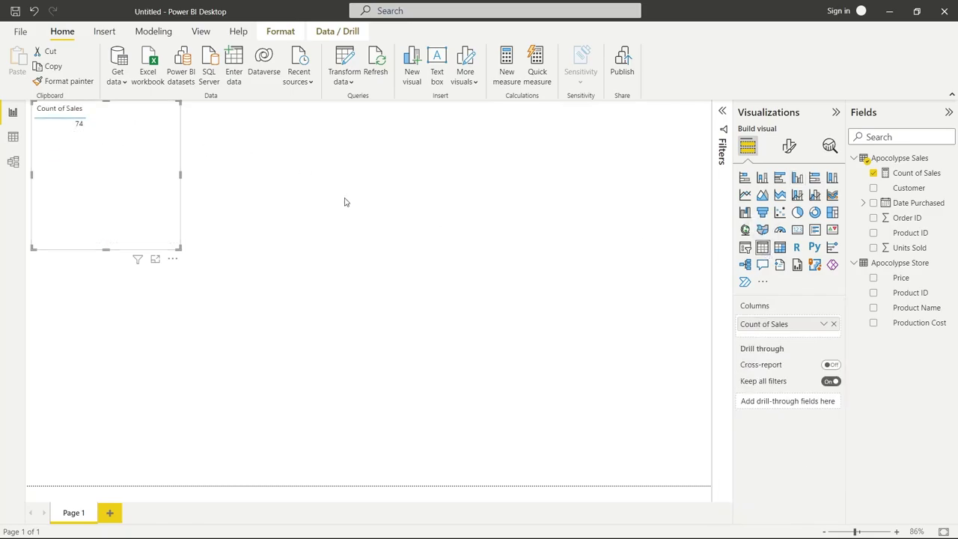
pyautogui.moveTo(156, 141); pyautogui.dragTo(154, 178)
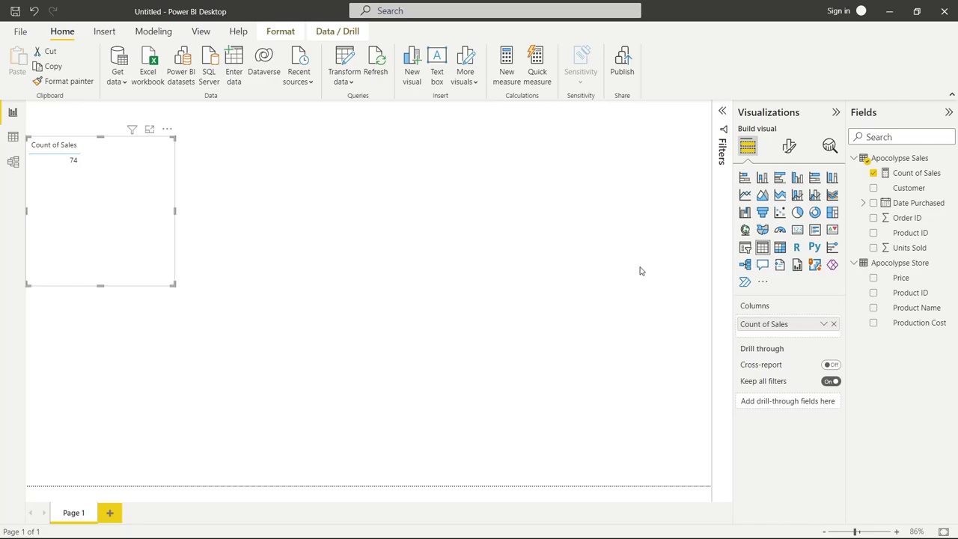
# Step: Add Customer as the first column before Count of Sales and resize the table to fit its contents
pyautogui.click(874, 190)
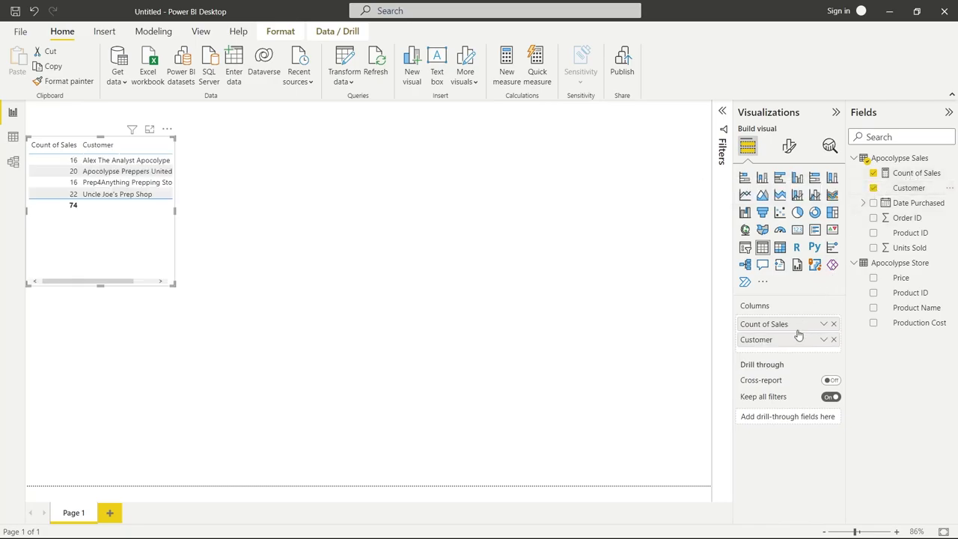
pyautogui.moveTo(791, 344); pyautogui.dragTo(786, 324)
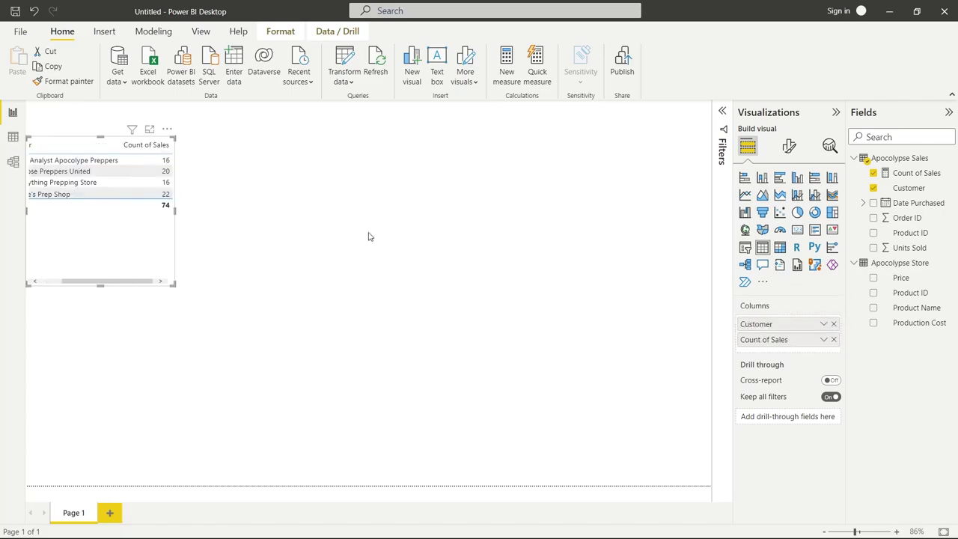
pyautogui.moveTo(173, 283); pyautogui.dragTo(213, 215)
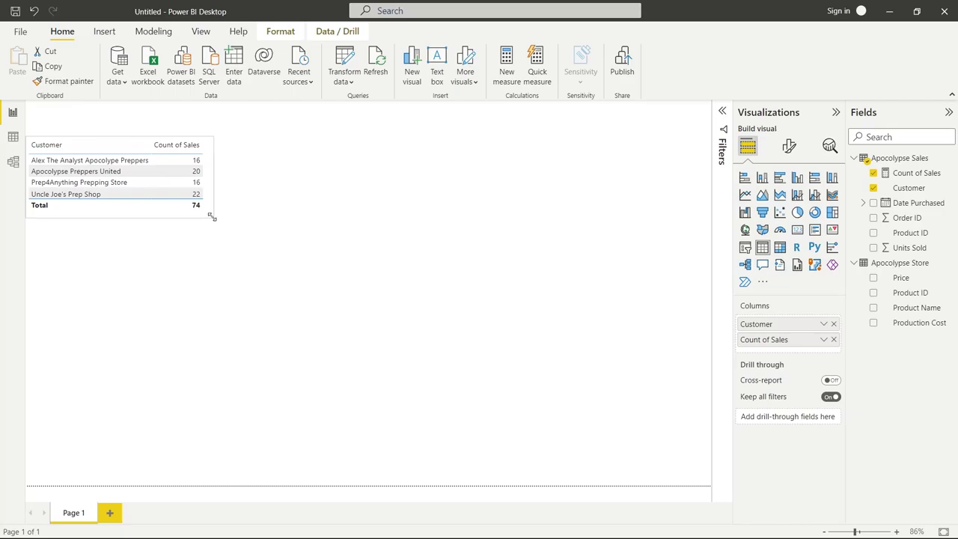
# Step: Add a second table visual with Product Name below the customer table and enlarge it to fit all products
pyautogui.click(178, 251)
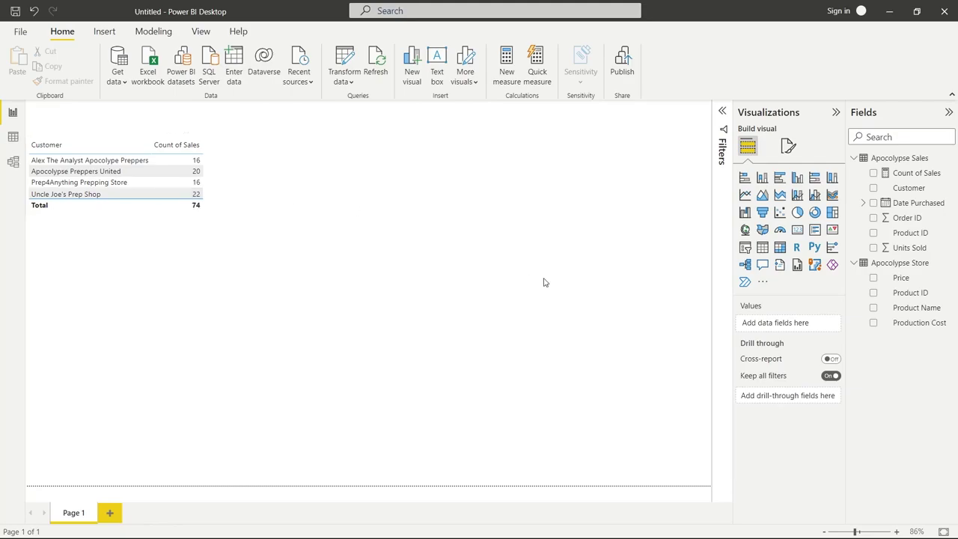
pyautogui.click(874, 310)
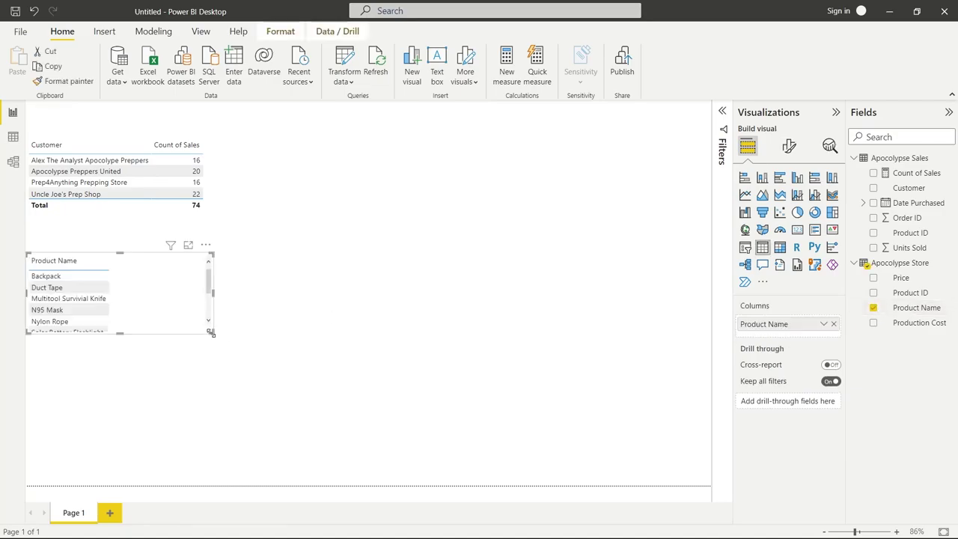
pyautogui.moveTo(212, 333); pyautogui.dragTo(227, 390)
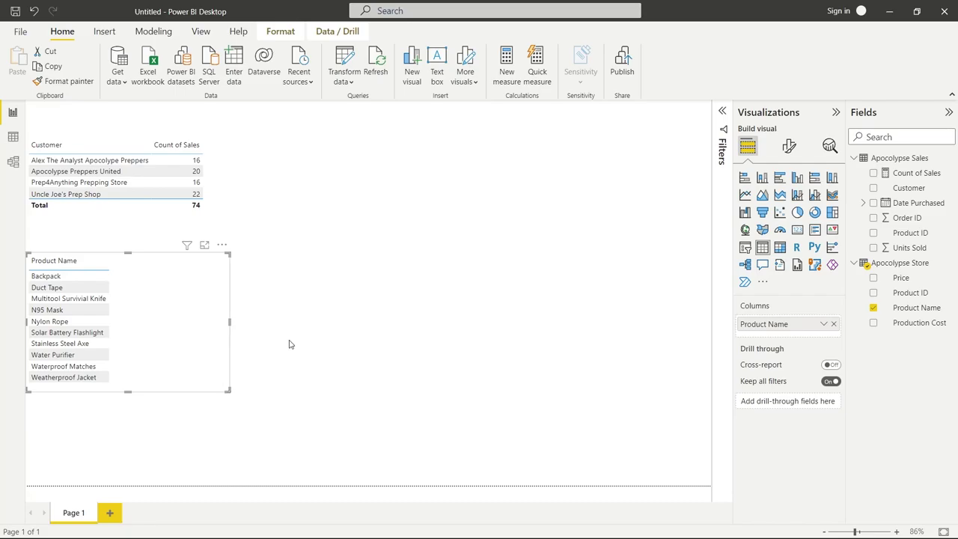
# Step: Create a measure in Apocolypse Sales: Sum of Products Sold = SUM('Apocolypse Sales'[Units Sold])
pyautogui.rightClick(898, 163)
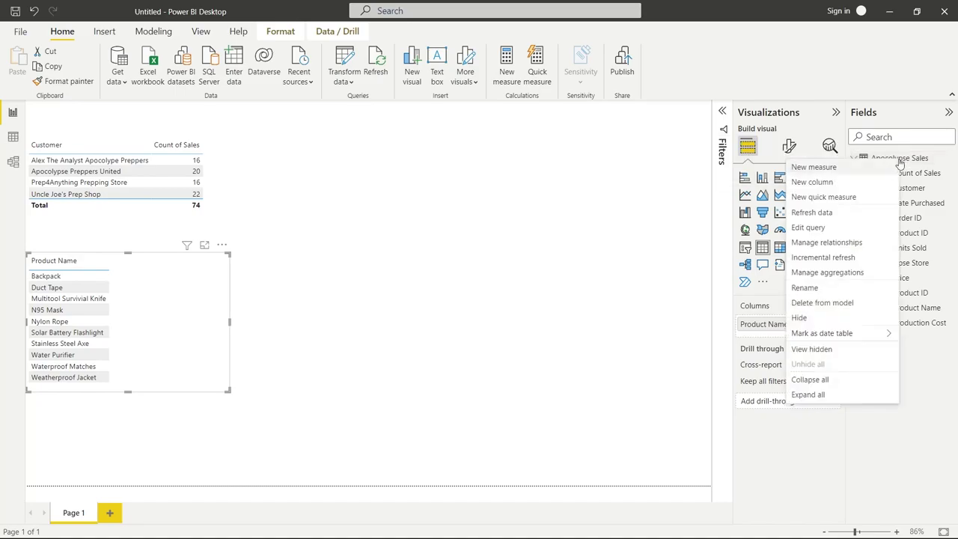
pyautogui.click(860, 167)
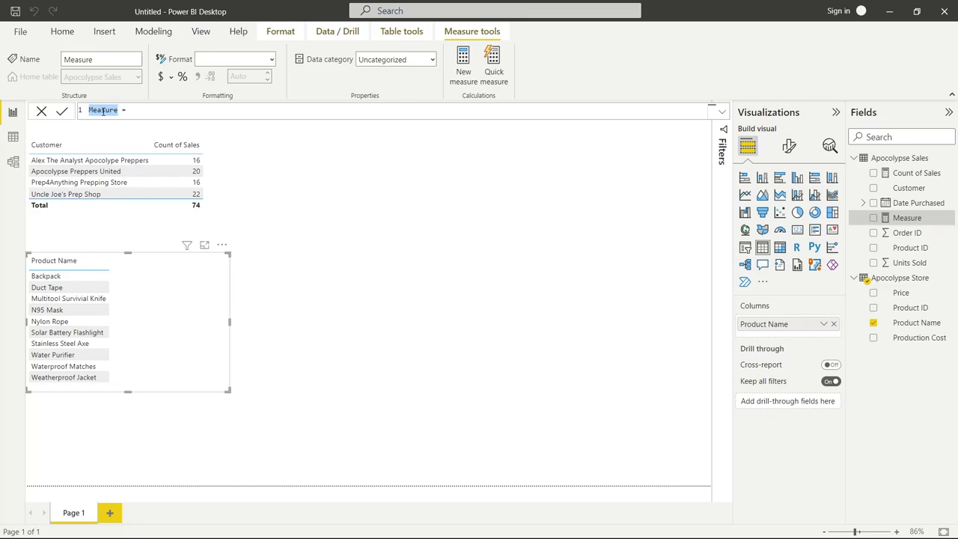
pyautogui.write('Sum of Products Sold')
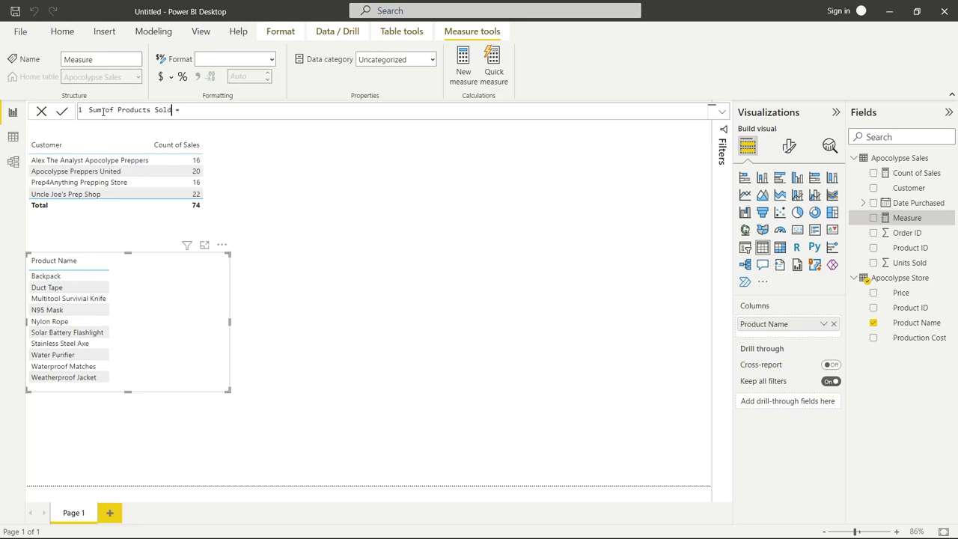
pyautogui.click(199, 112)
pyautogui.write('SU')
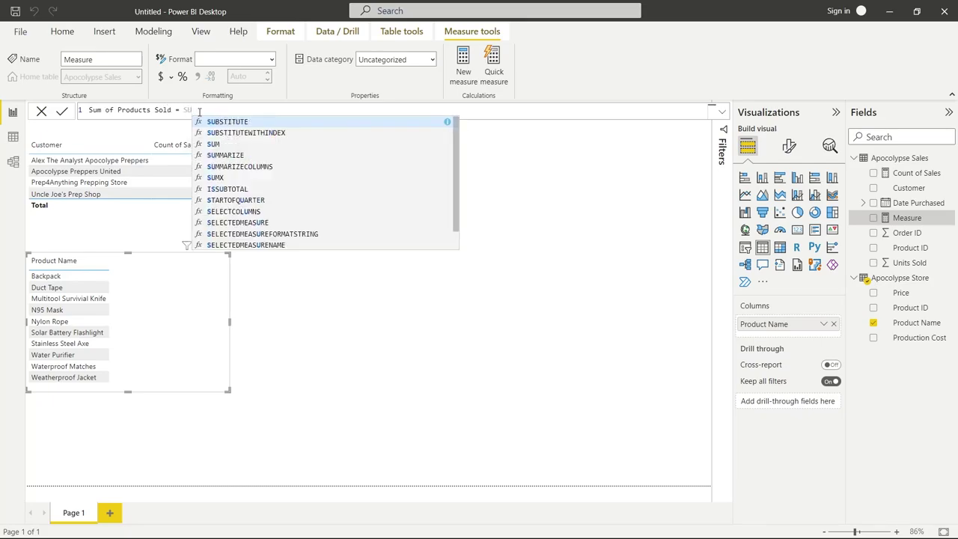
pyautogui.write('M')
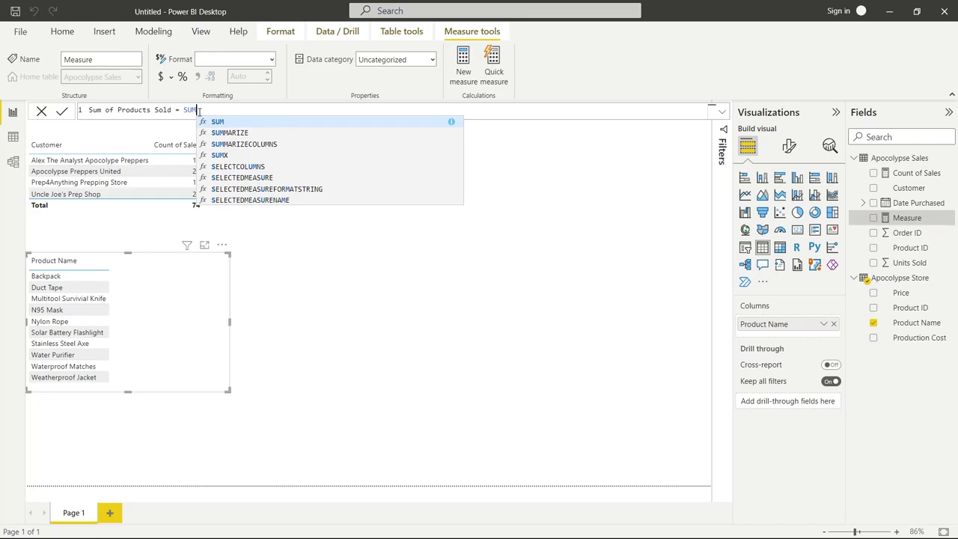
pyautogui.click(247, 121)
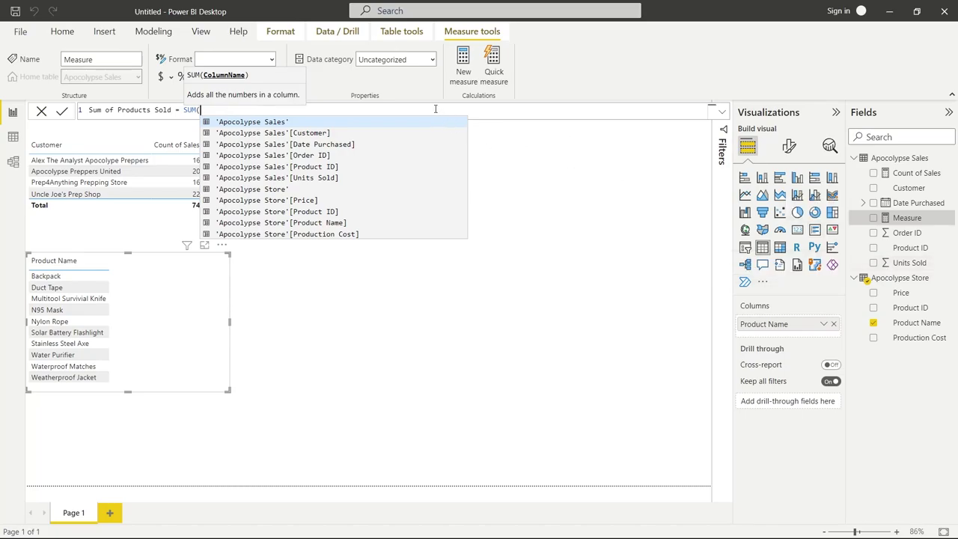
pyautogui.write('units')
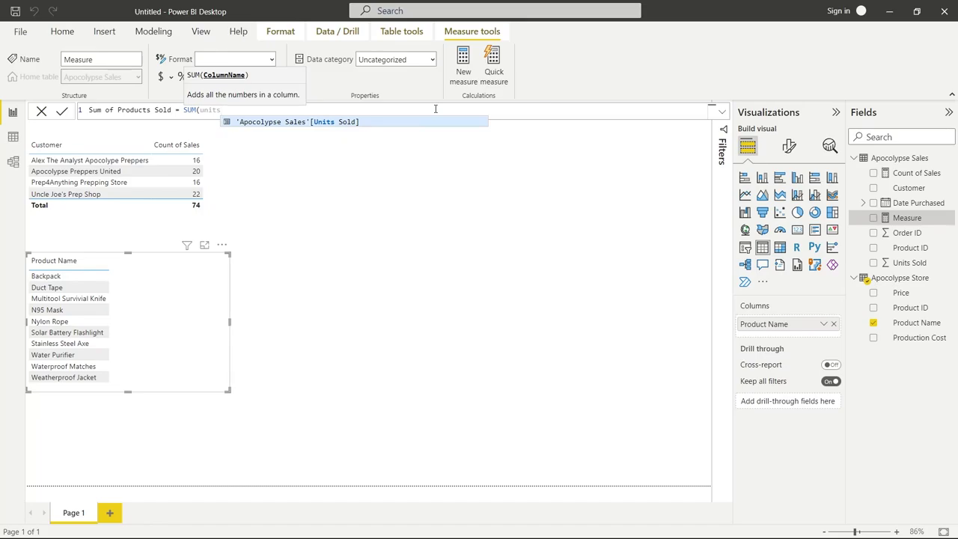
pyautogui.press('Tab')
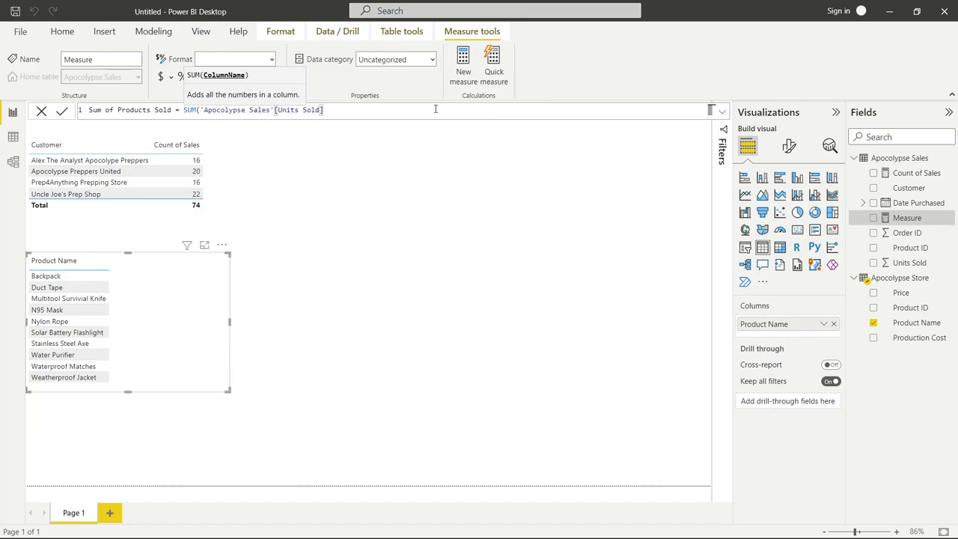
pyautogui.write(')')
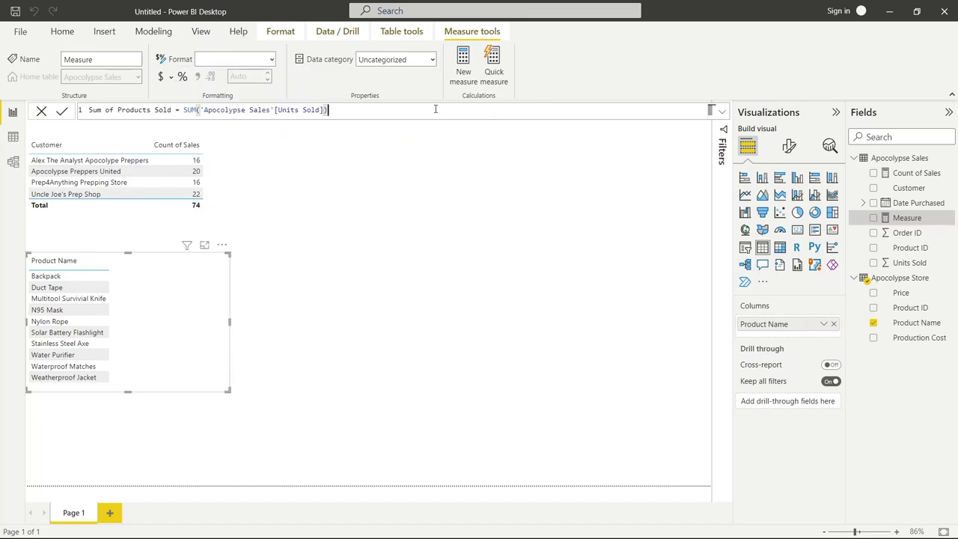
pyautogui.click(62, 112)
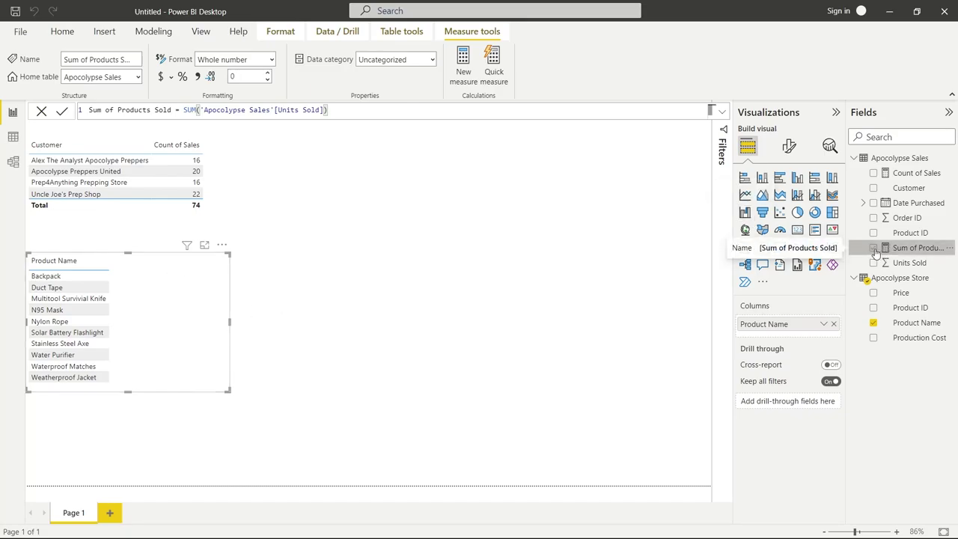
# Step: Add Sum of Products Sold to the Product Name table and extend the table's height to fit every row
pyautogui.click(874, 248)
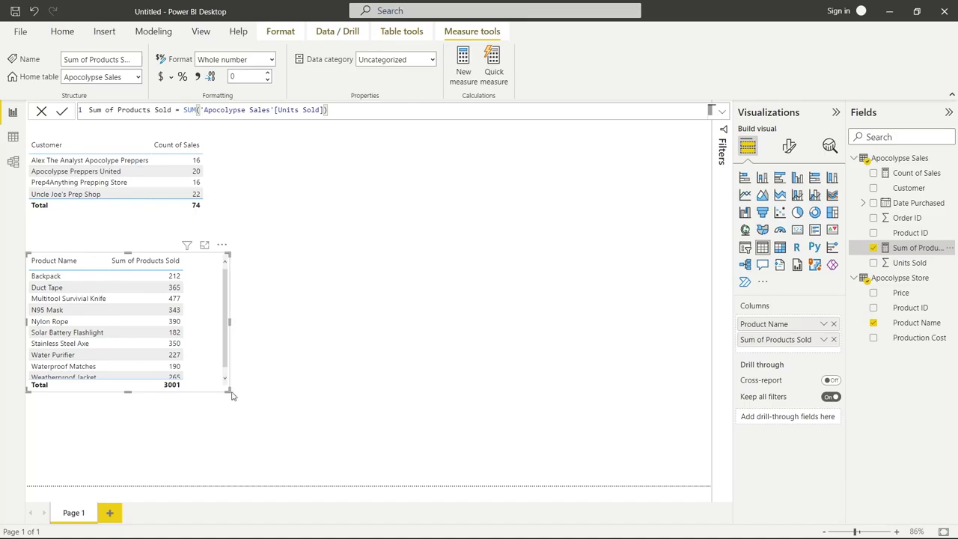
pyautogui.moveTo(230, 391); pyautogui.dragTo(231, 403)
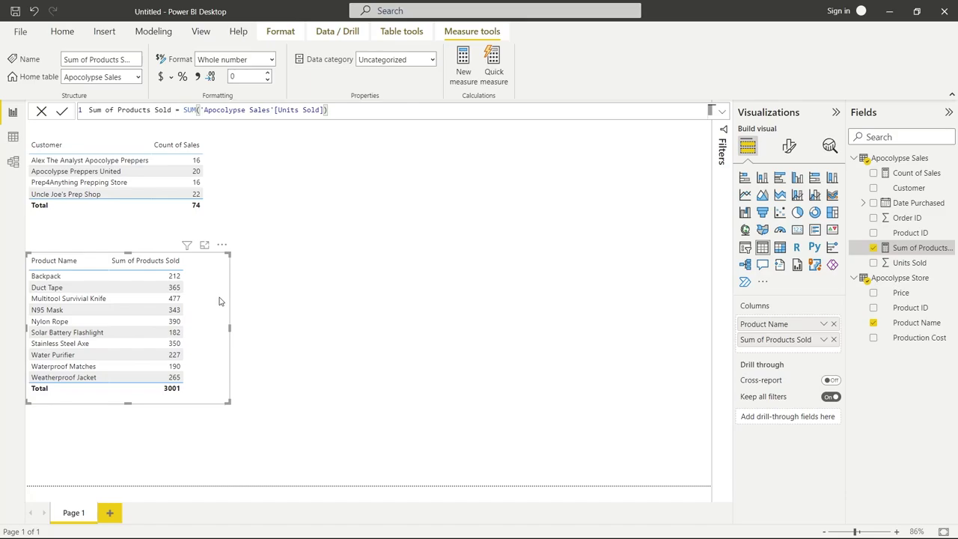
# Step: Review the data rows of the Apocolypse Sales and Apocolypse Store tables, and return to the report page
pyautogui.click(13, 137)
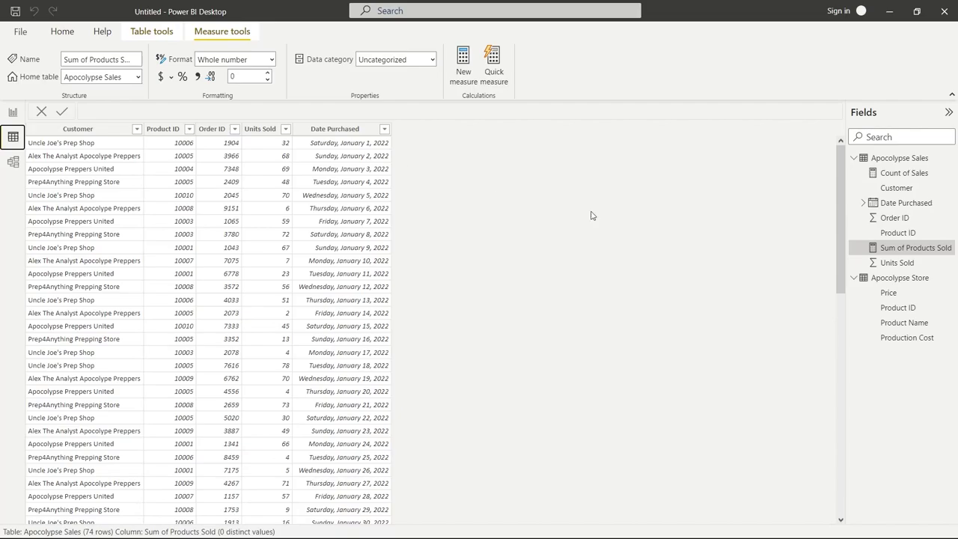
pyautogui.click(878, 279)
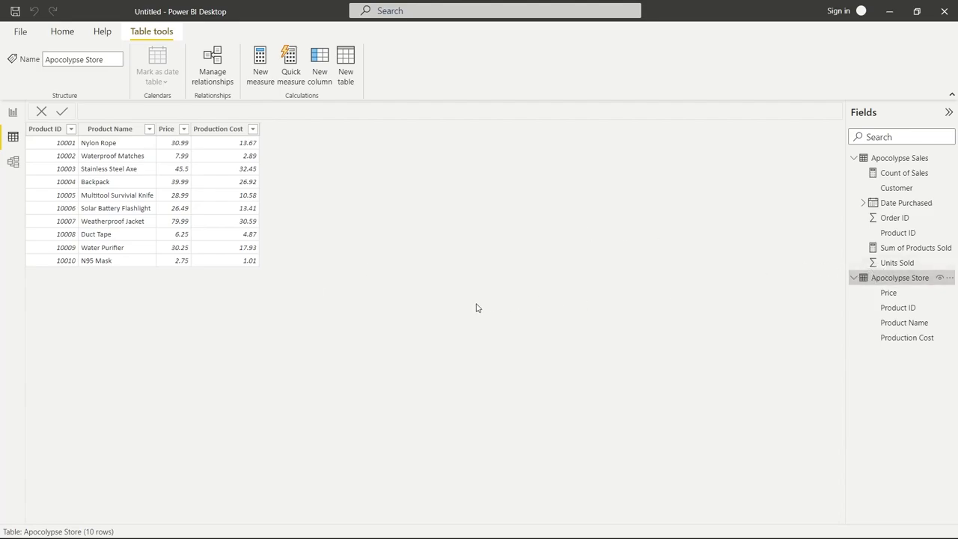
pyautogui.click(13, 112)
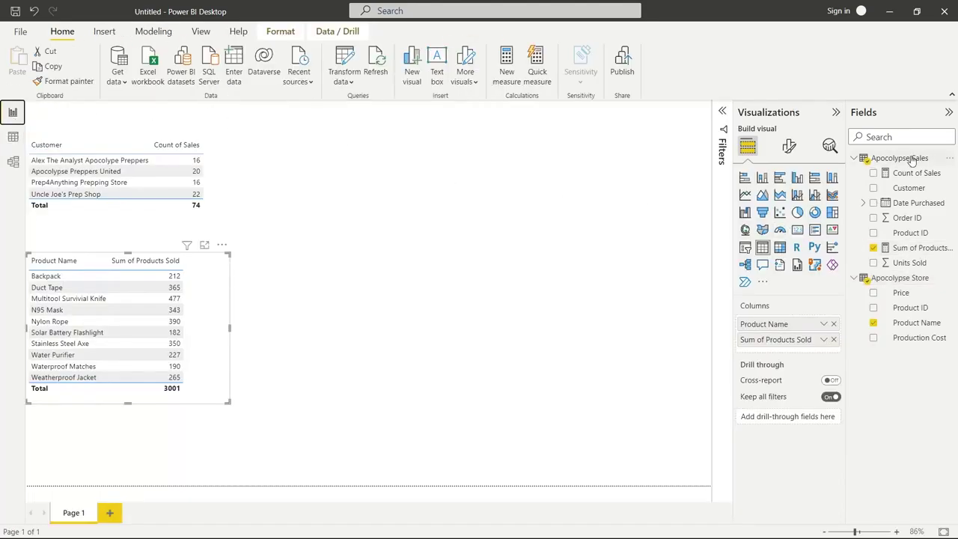
# Step: Add a new measure named Profit to the Apocolypse Store table
pyautogui.rightClick(910, 278)
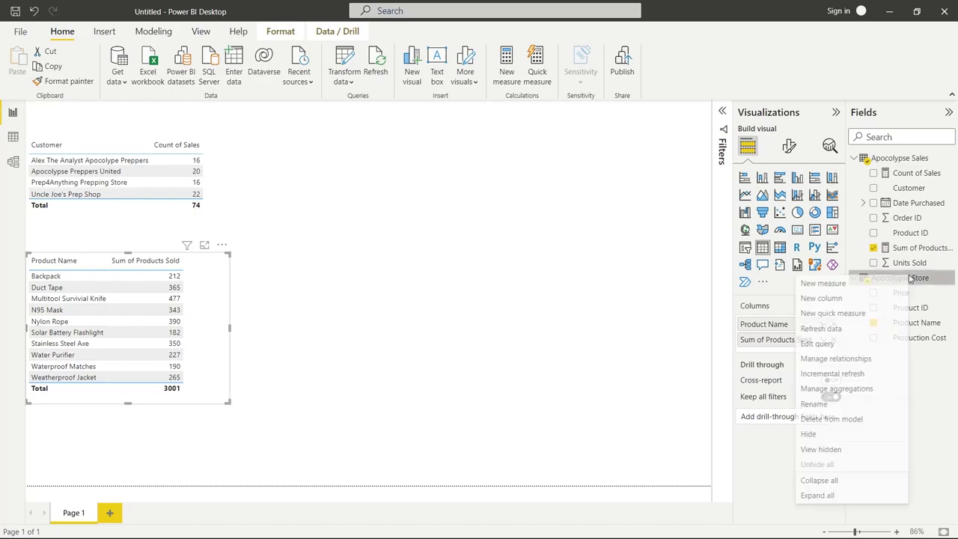
pyautogui.click(860, 290)
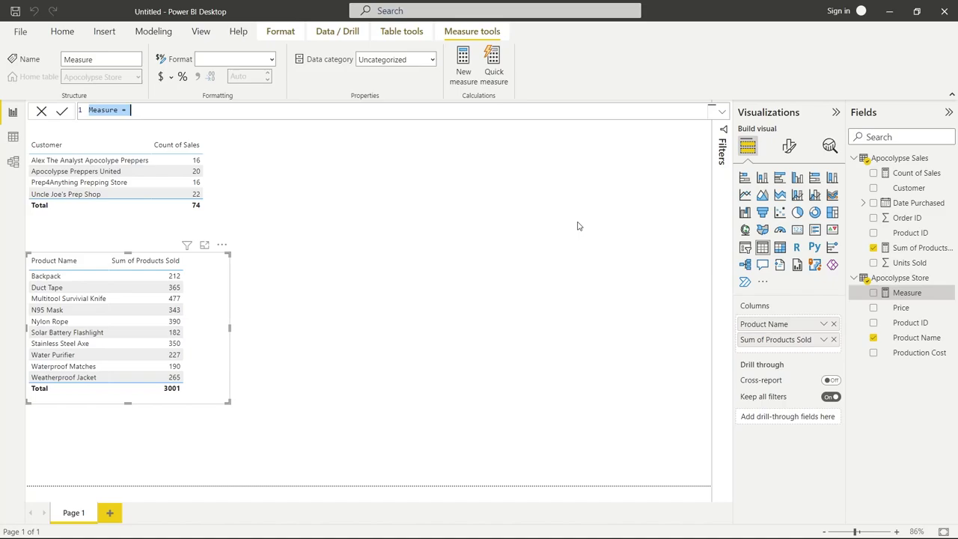
pyautogui.doubleClick(106, 113)
pyautogui.write('Profit')
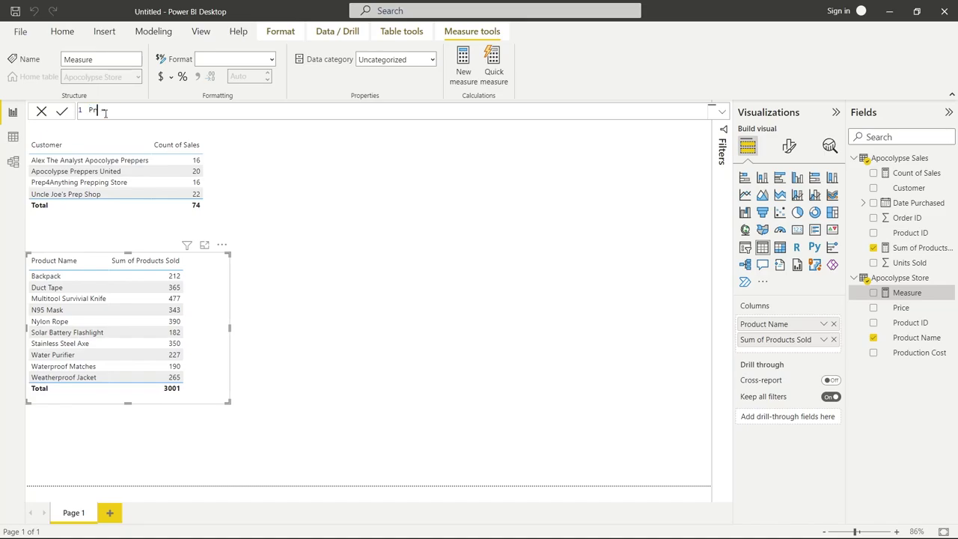
# Step: Enter the Profit formula as SUM('Apocolypse Store'[Price]) - SUM('Apocolypse Store'[Production Cost])
pyautogui.click(138, 110)
pyautogui.write('SUM')
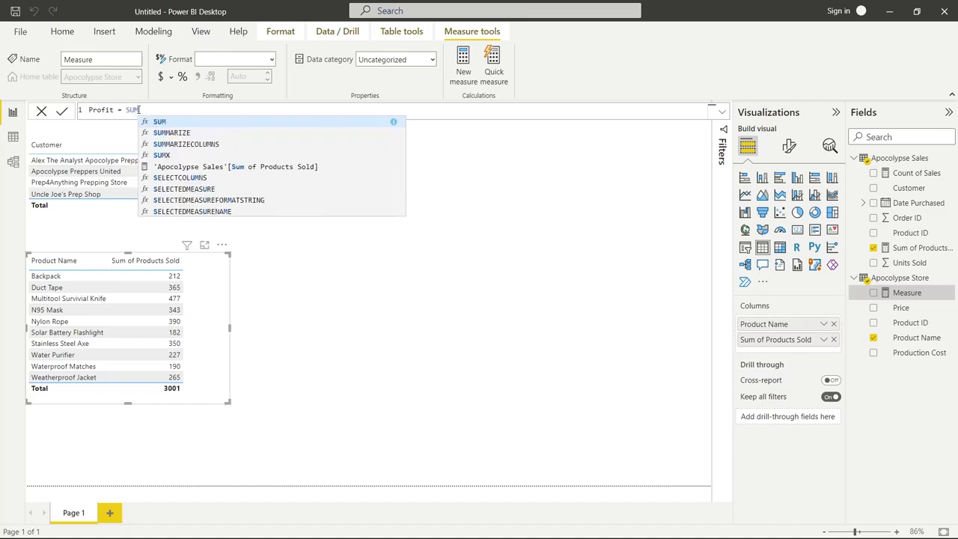
pyautogui.write('(')
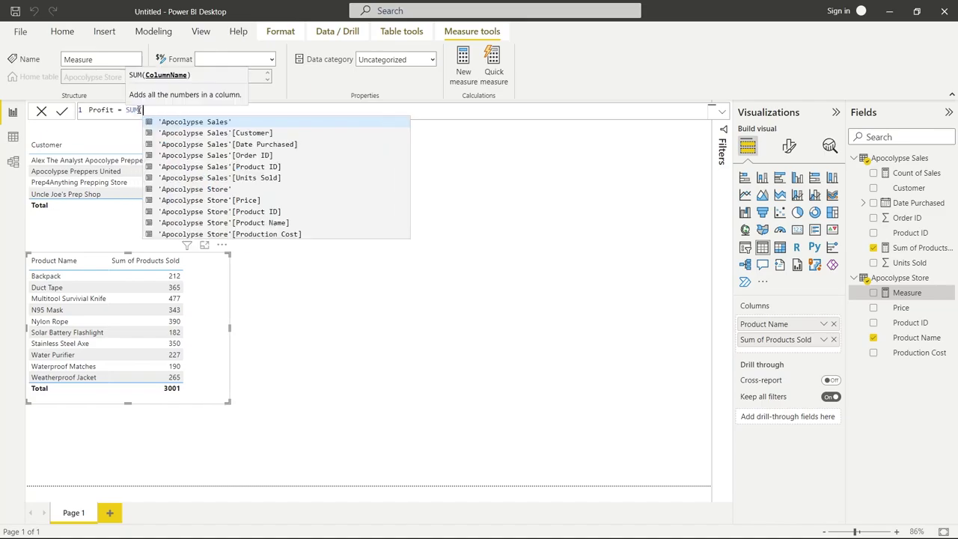
pyautogui.click(243, 202)
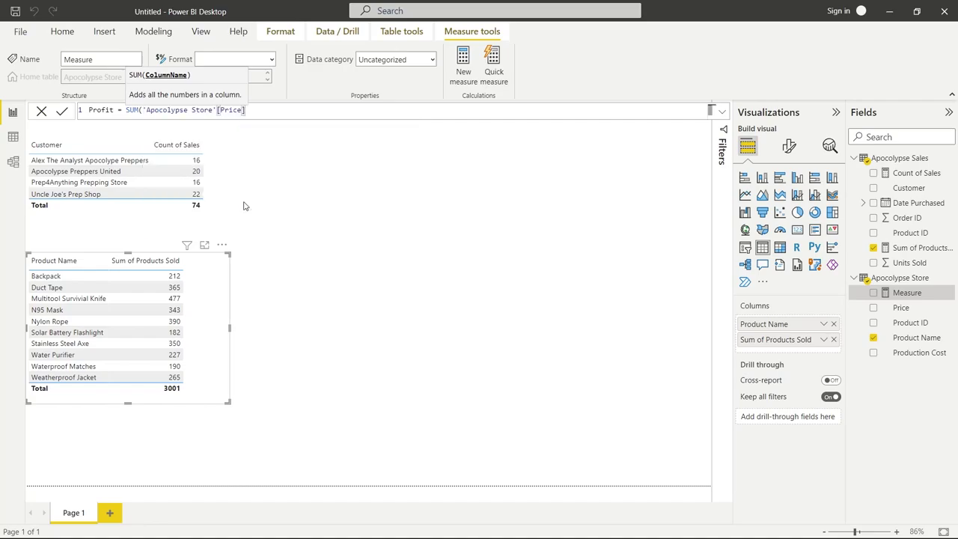
pyautogui.write(') - ')
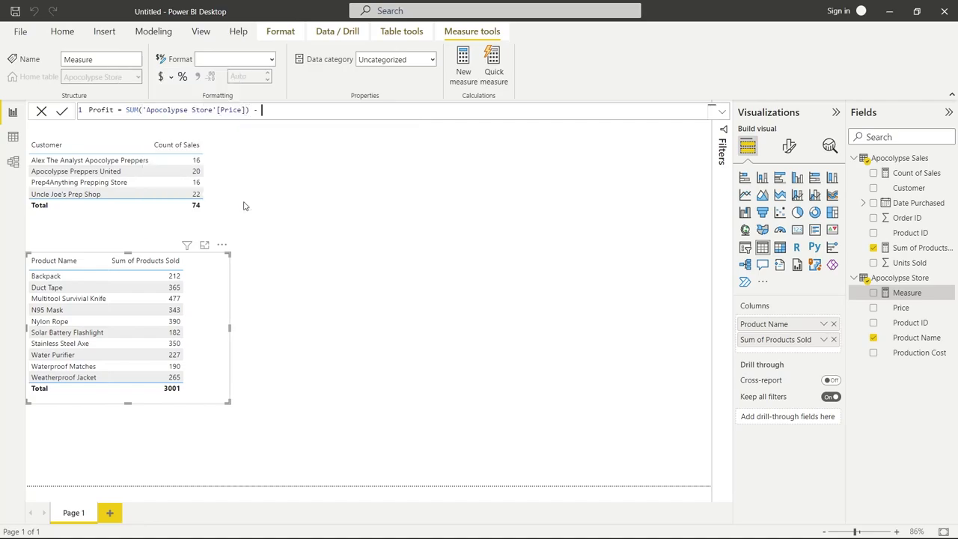
pyautogui.write('SUM(')
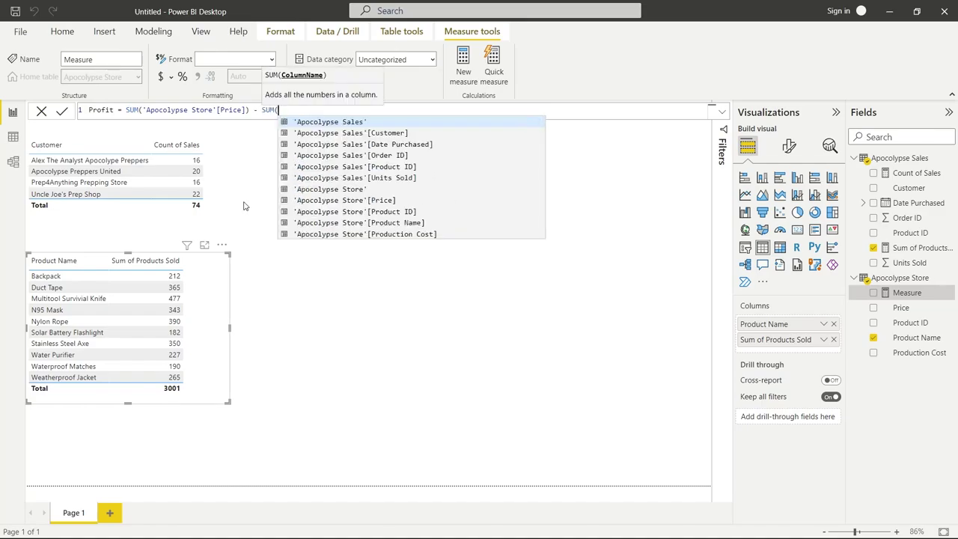
pyautogui.write('pro')
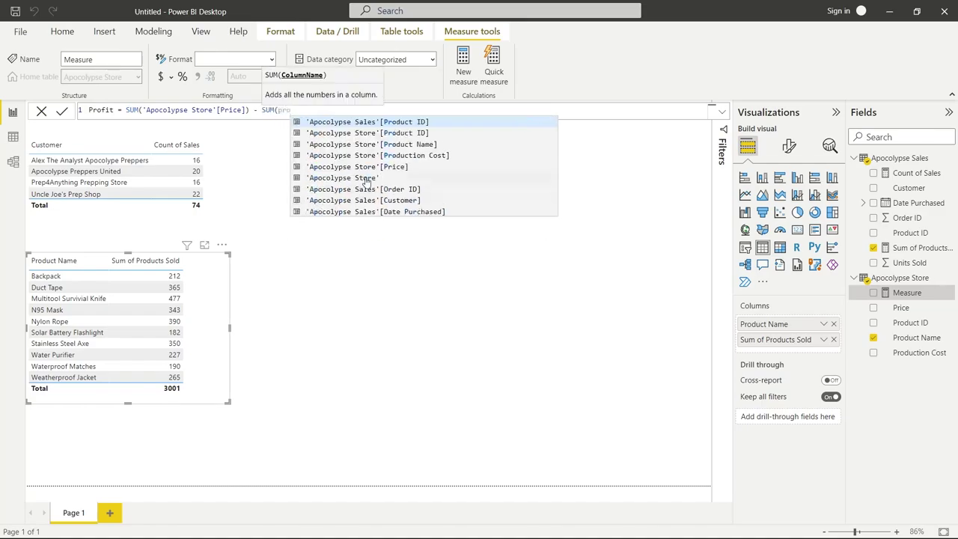
pyautogui.click(399, 158)
pyautogui.write(')')
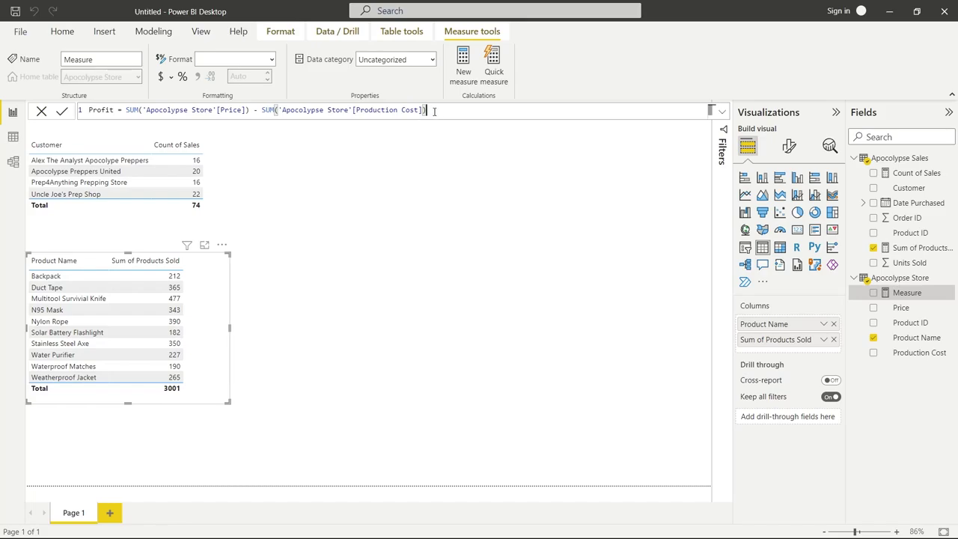
# Step: Enclose the price-minus-cost difference in parentheses, multiply it by SUM('Apocolypse Sales'[Units Sold]), and commit the Profit measure
pyautogui.write(')')
pyautogui.click(126, 110)
pyautogui.write('(')
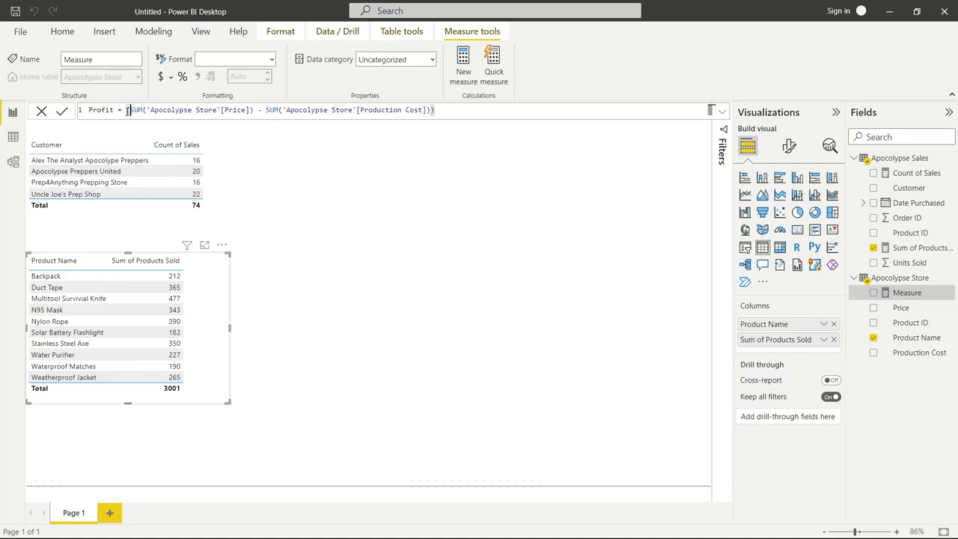
pyautogui.write(' * SUM(')
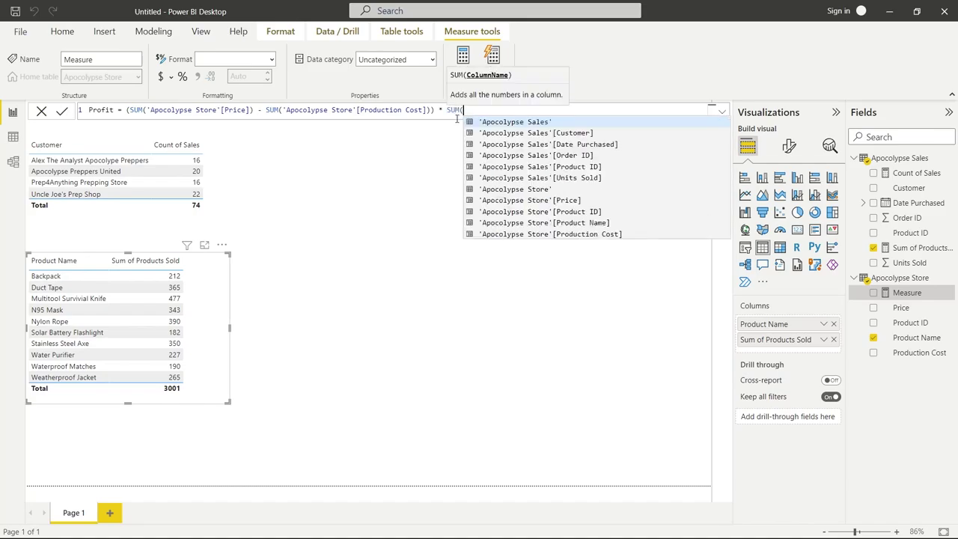
pyautogui.click(510, 178)
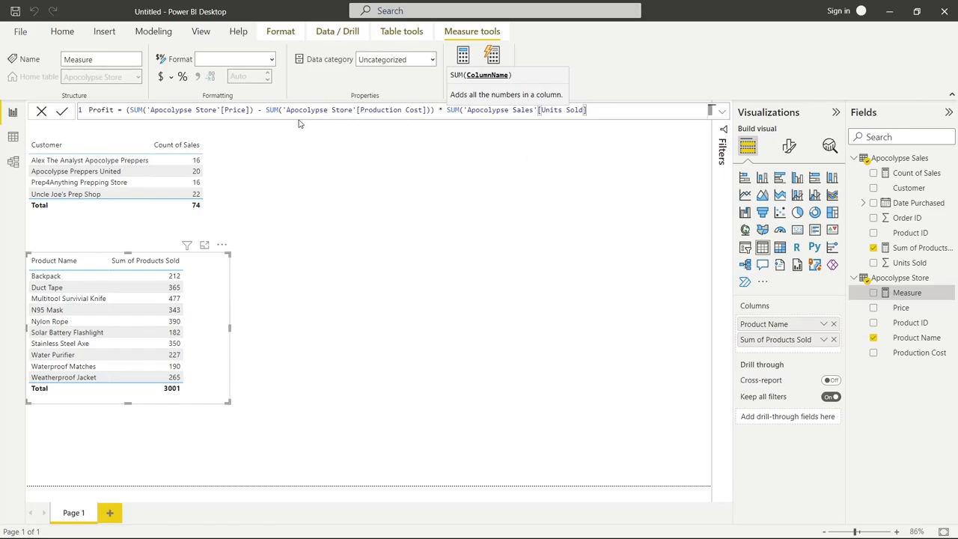
pyautogui.click(601, 112)
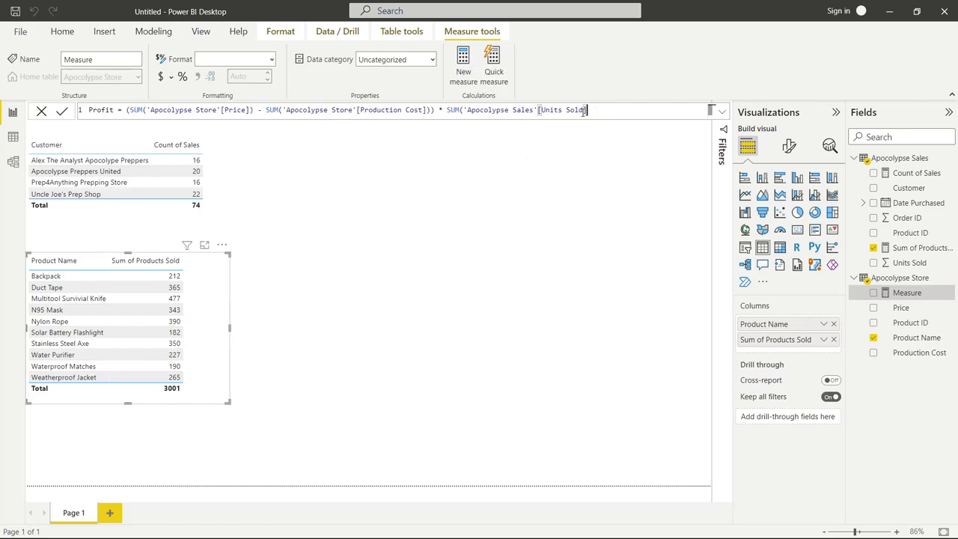
pyautogui.click(61, 116)
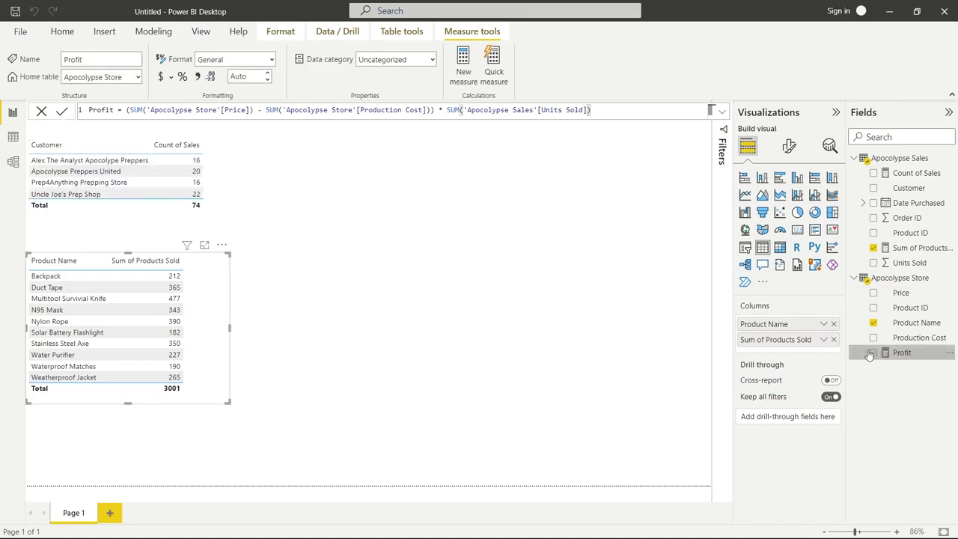
# Step: Try Profit as an extra column in the Product Name table and undo the addition
pyautogui.click(873, 352)
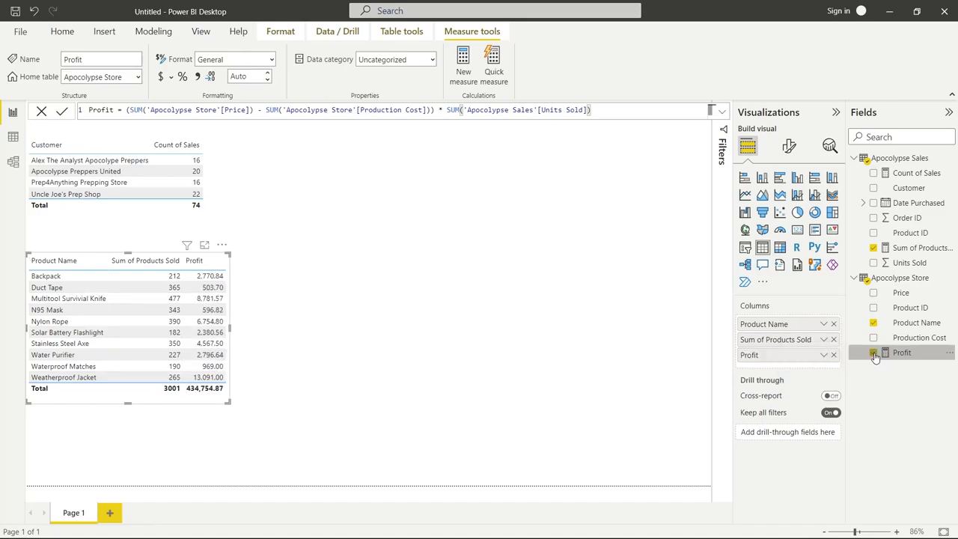
pyautogui.hotkey('ctrl', 'z')
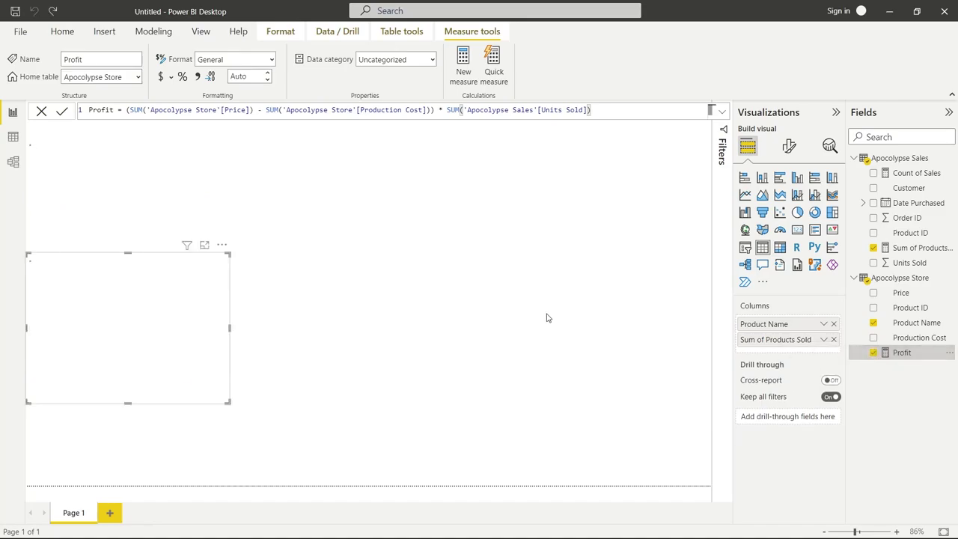
# Step: Create a separate table visual with Customer as the first column and Profit as the second, placed right of the existing tables
pyautogui.click(473, 269)
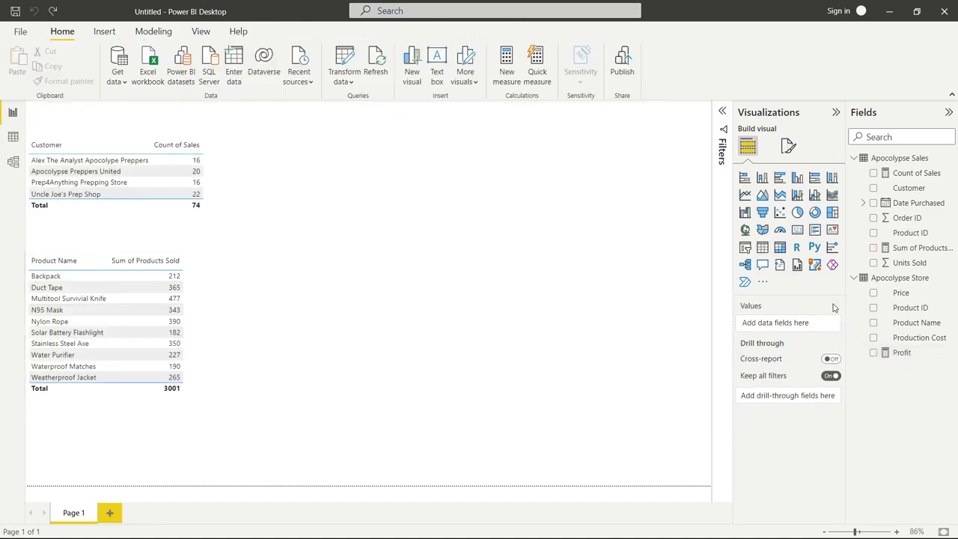
pyautogui.click(874, 353)
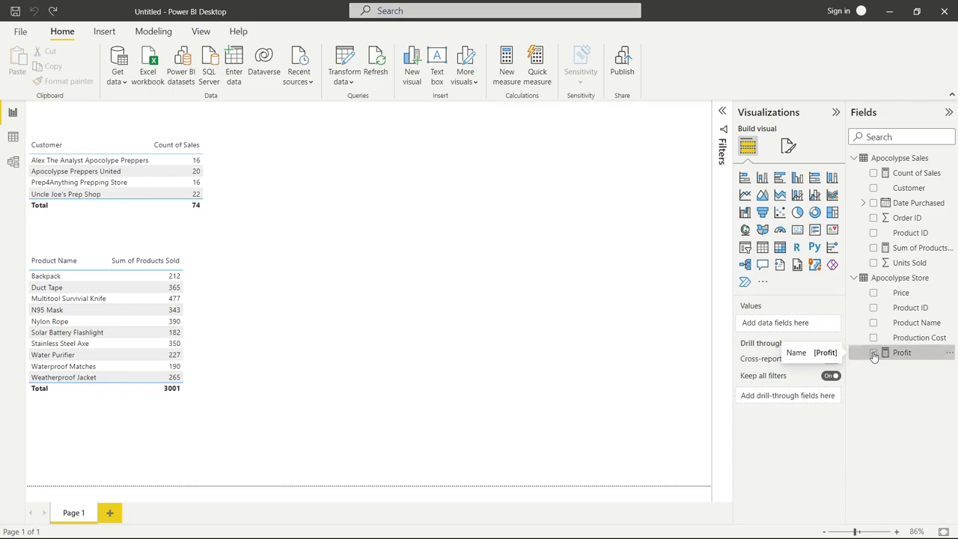
pyautogui.click(762, 247)
pyautogui.moveTo(164, 431); pyautogui.dragTo(575, 199)
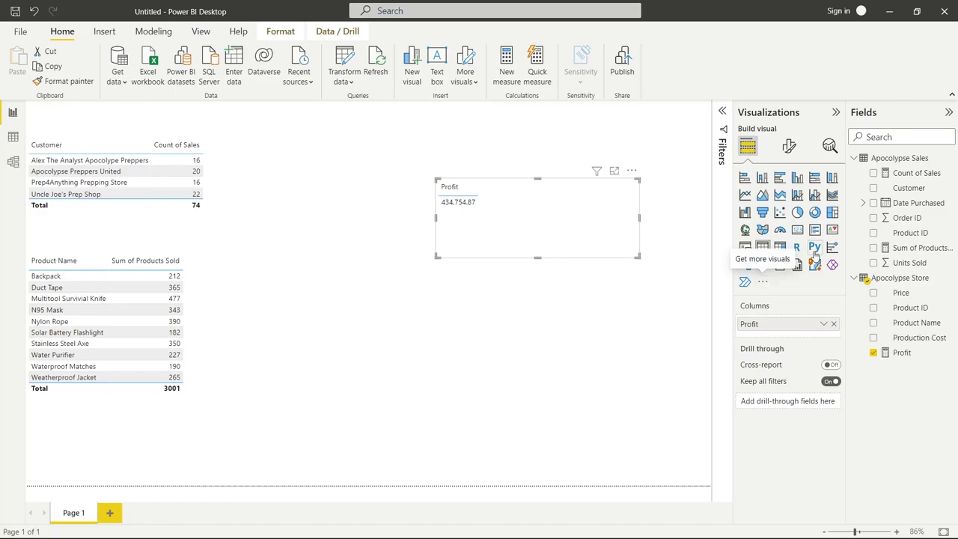
pyautogui.click(874, 189)
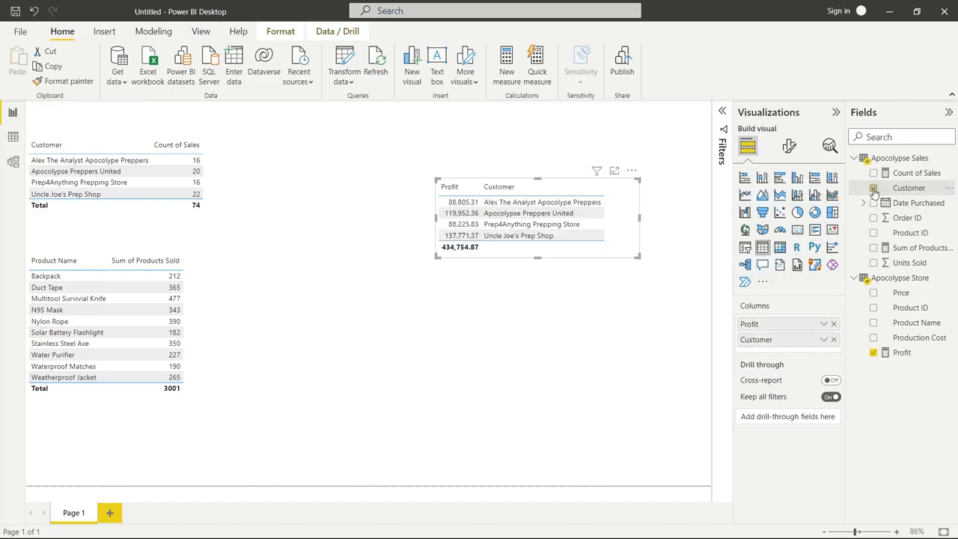
pyautogui.moveTo(787, 341); pyautogui.dragTo(788, 324)
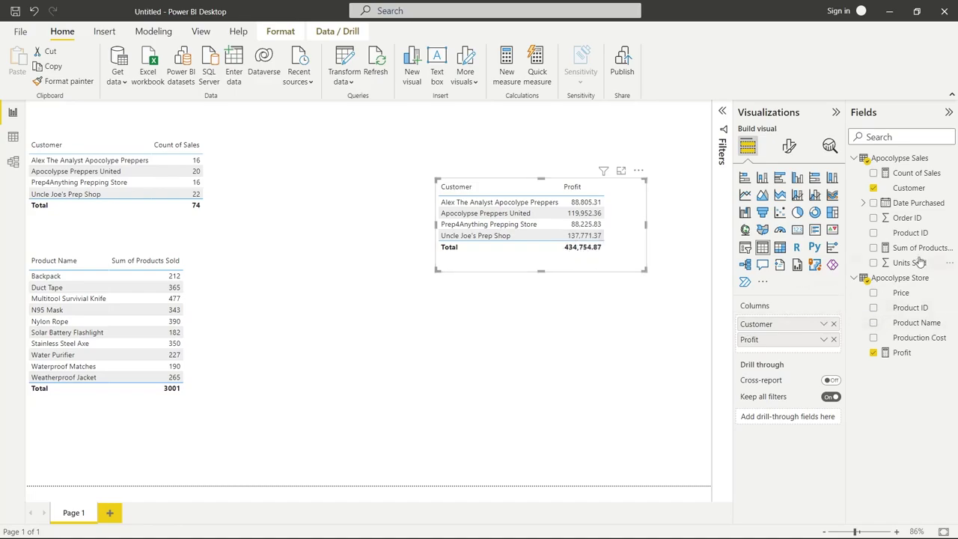
# Step: Copy the Profit measure's whole expression after the equals sign
pyautogui.click(902, 352)
pyautogui.moveTo(635, 114); pyautogui.dragTo(128, 111)
pyautogui.hotkey('ctrl', 'c')
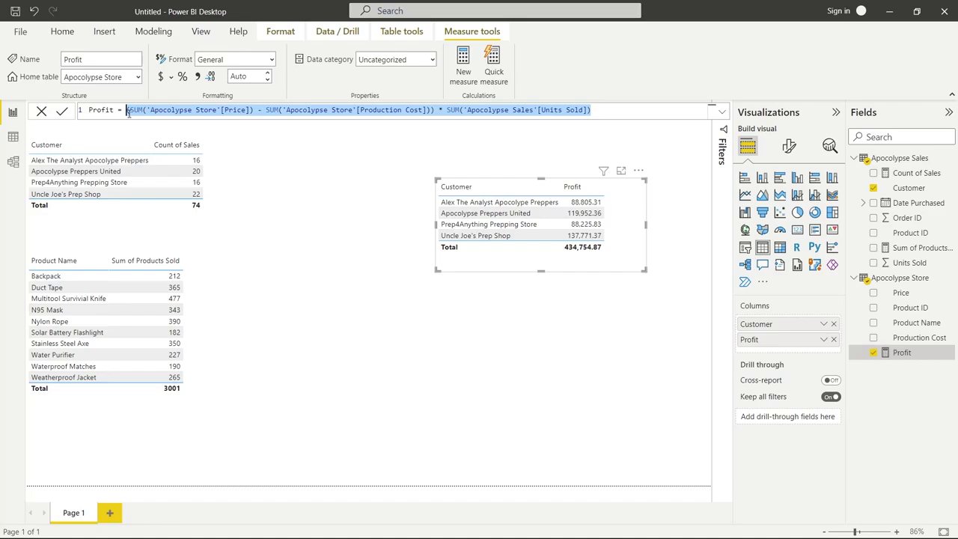
# Step: Create a calculated column named Profit_Column in the Apocolypse Store data table, using the copied Profit expression as its formula
pyautogui.click(12, 137)
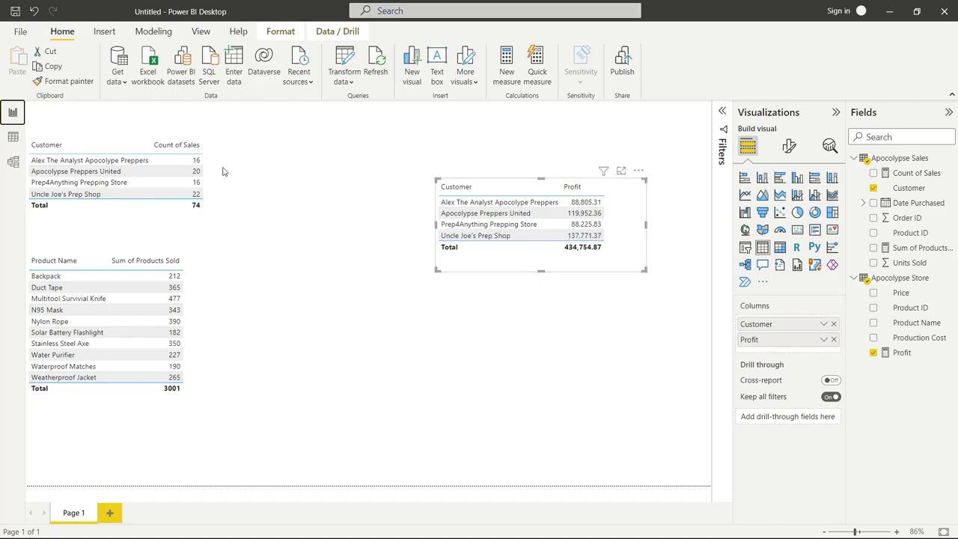
pyautogui.click(11, 139)
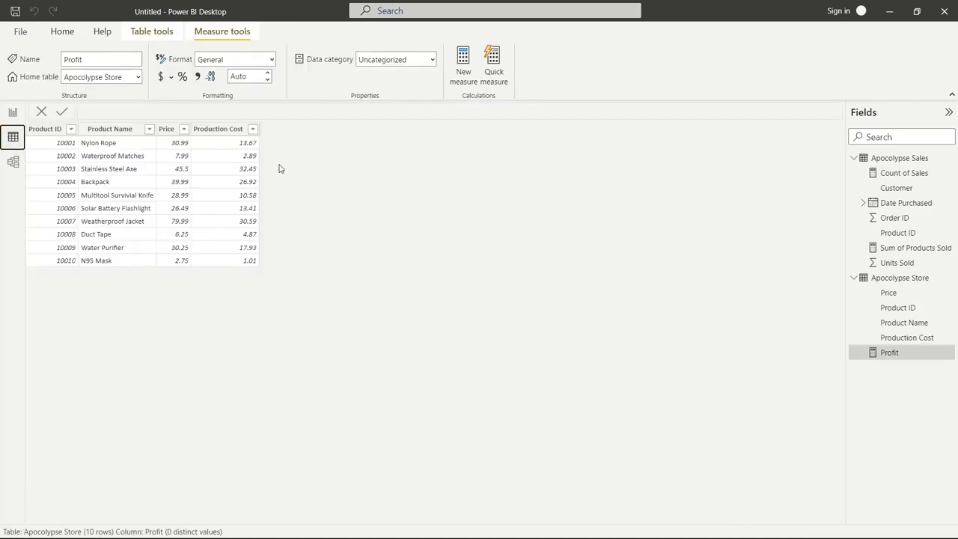
pyautogui.click(69, 30)
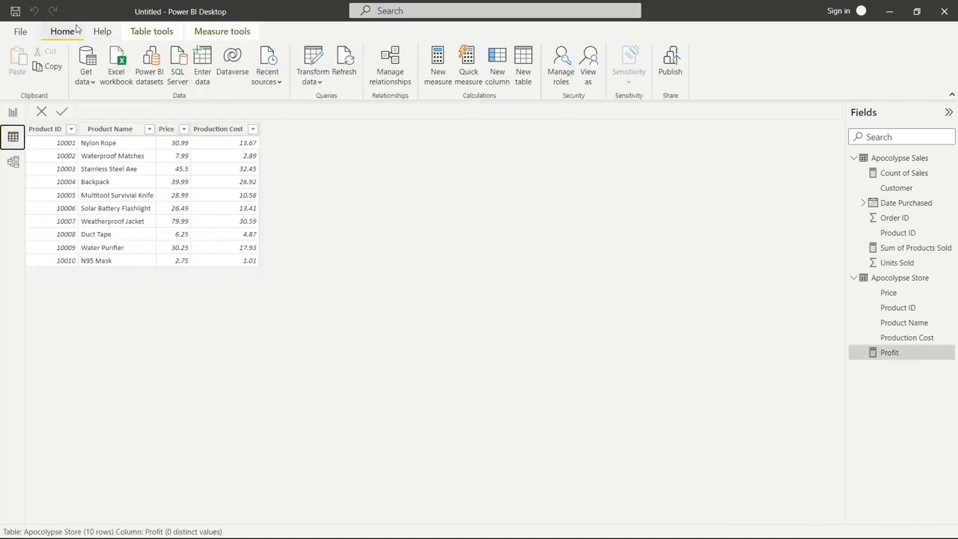
pyautogui.click(498, 71)
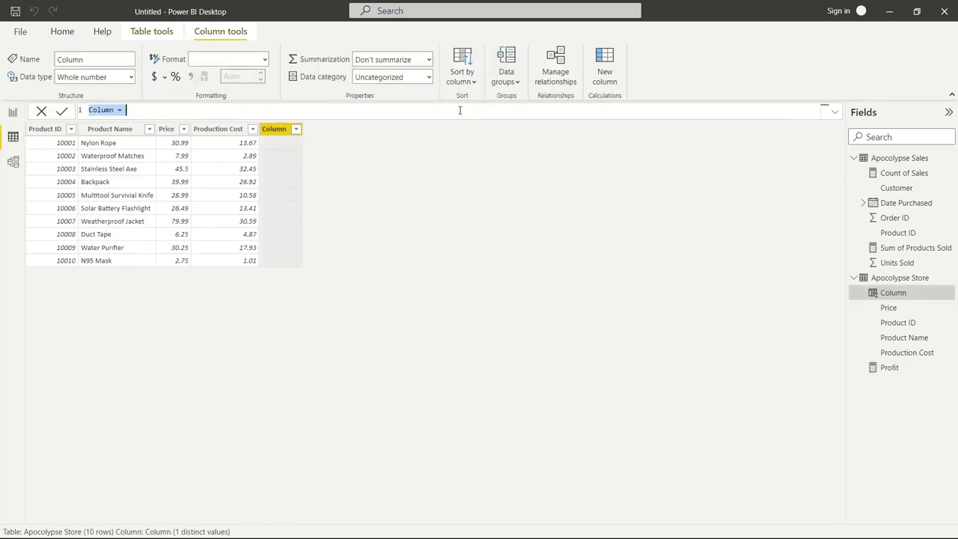
pyautogui.write('Pro')
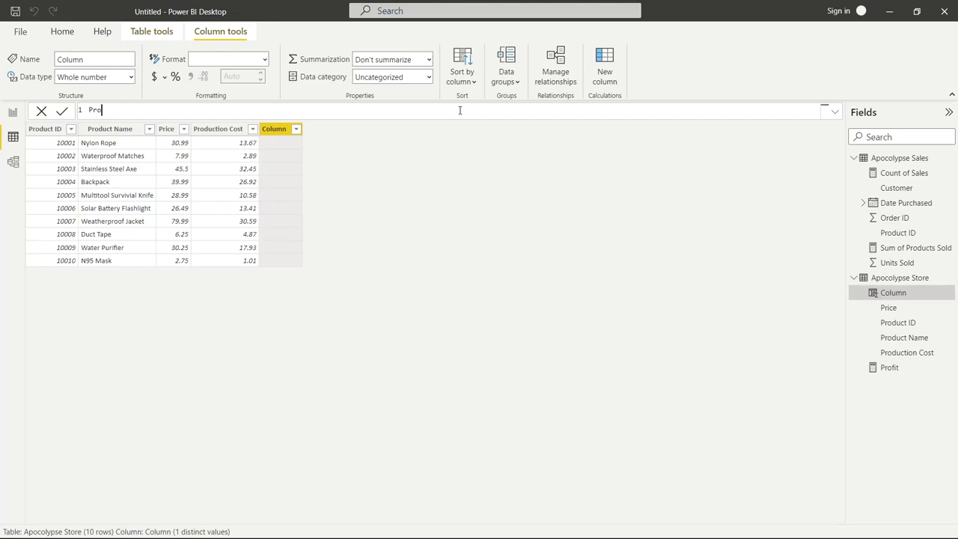
pyautogui.write('fit_Column =')
pyautogui.hotkey('ctrl', 'v')
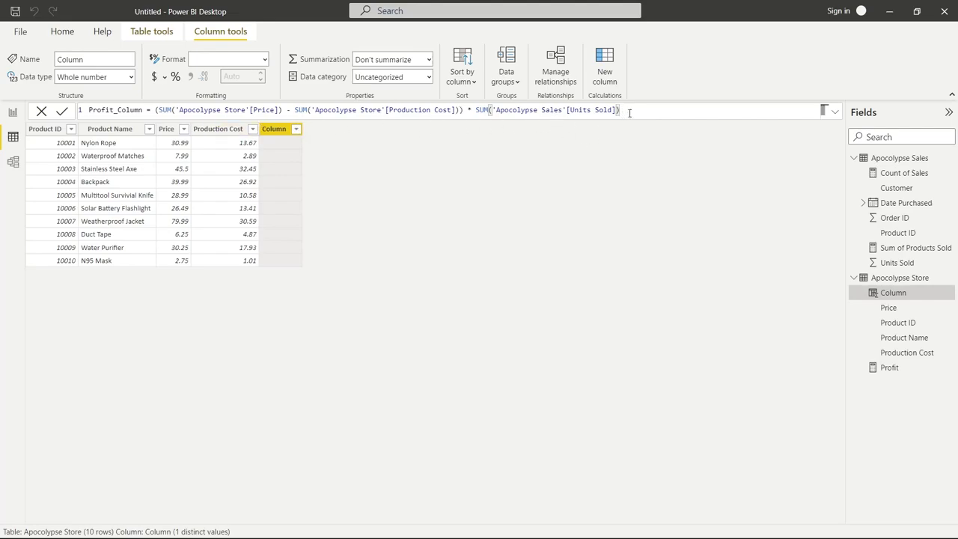
pyautogui.press('Return')
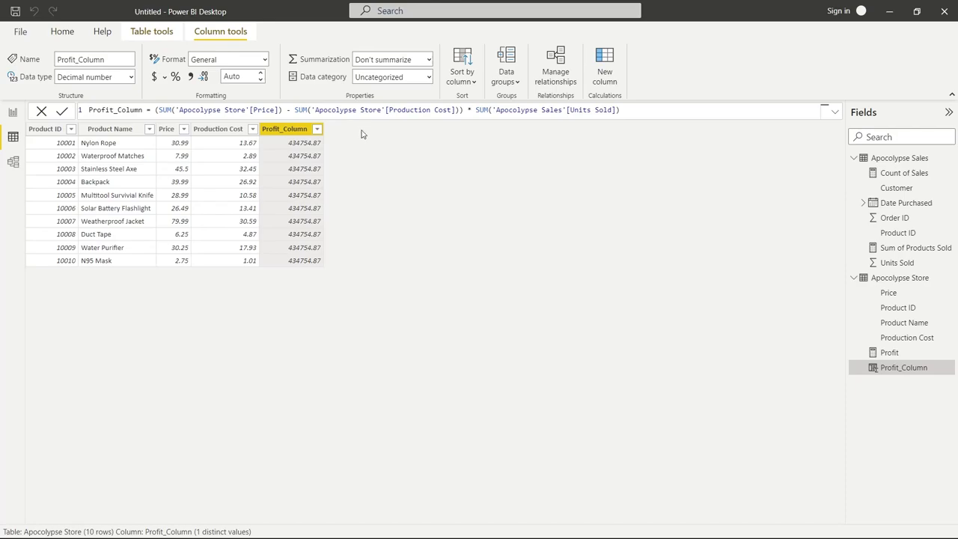
# Step: Add a calculated column Profit_Column_SUMx to Apocolypse Store using SUMX over 'Apocolypse Sales', with the copied Profit expression as its second argument
pyautogui.click(63, 33)
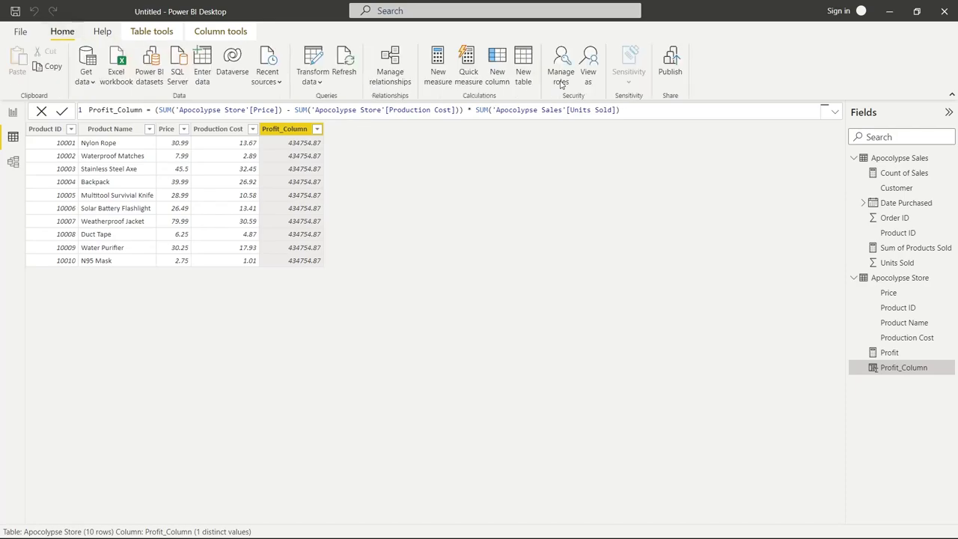
pyautogui.click(497, 73)
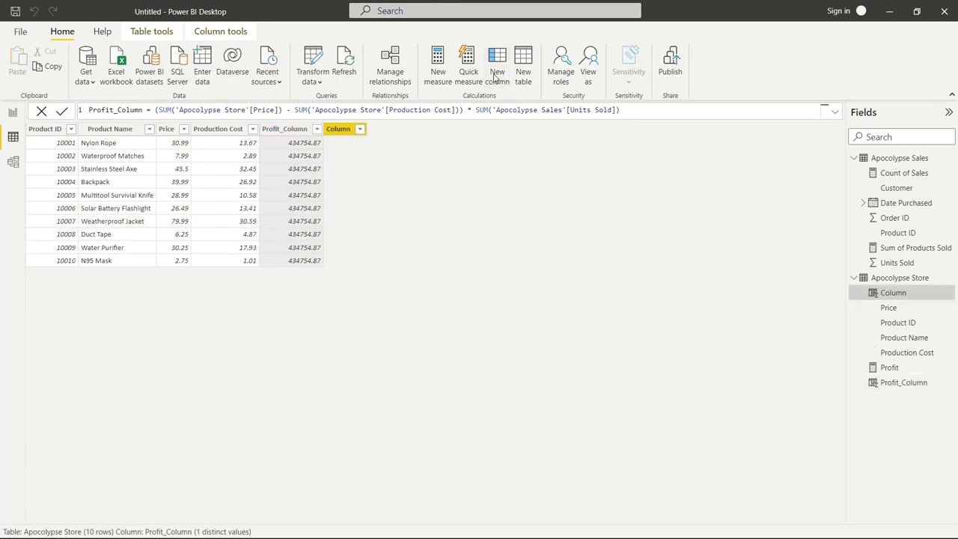
pyautogui.doubleClick(102, 110)
pyautogui.write('Profit_')
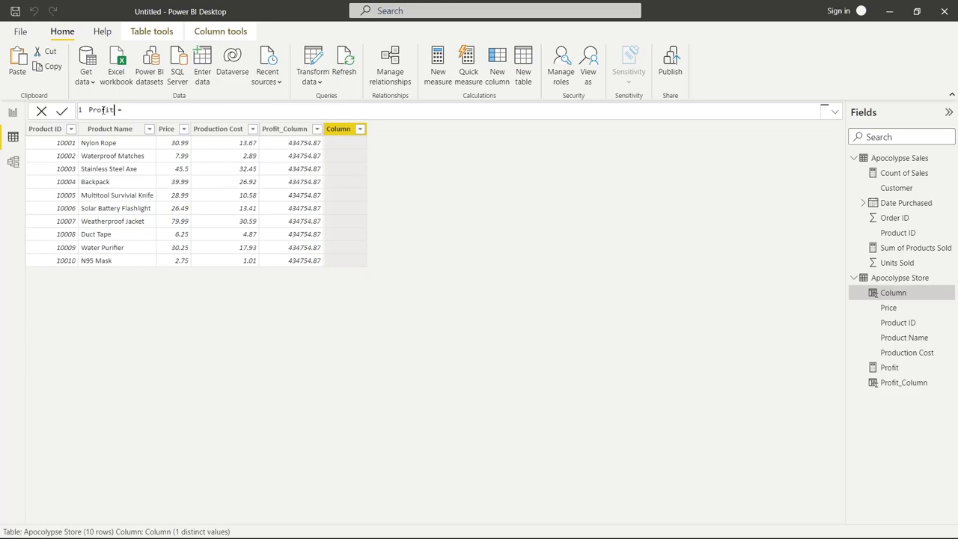
pyautogui.write('Column_SU')
pyautogui.write('MXSumx')
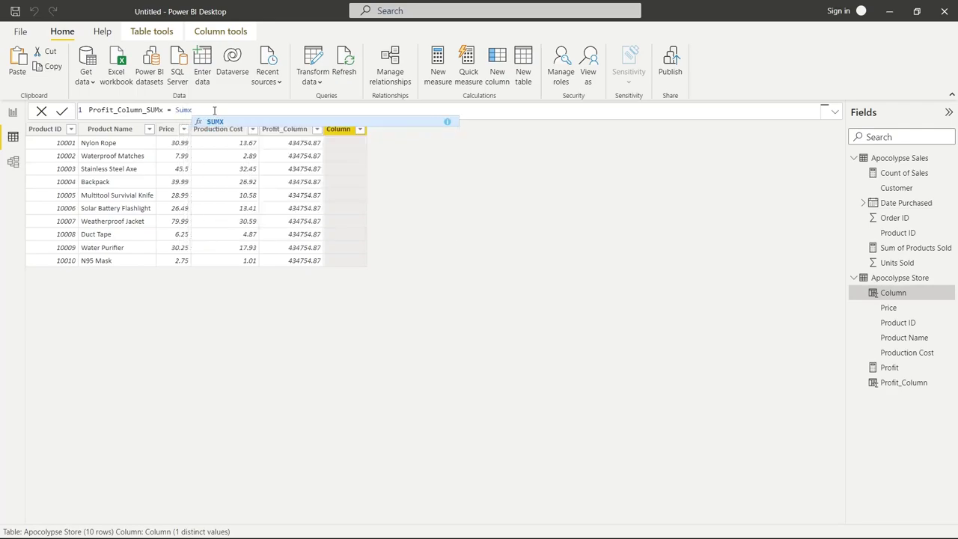
pyautogui.press('Tab')
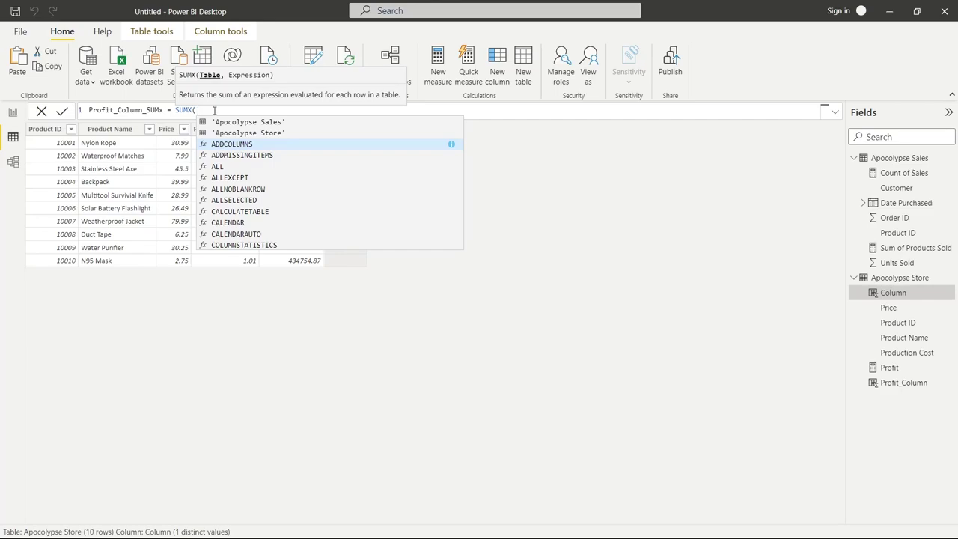
pyautogui.click(270, 122)
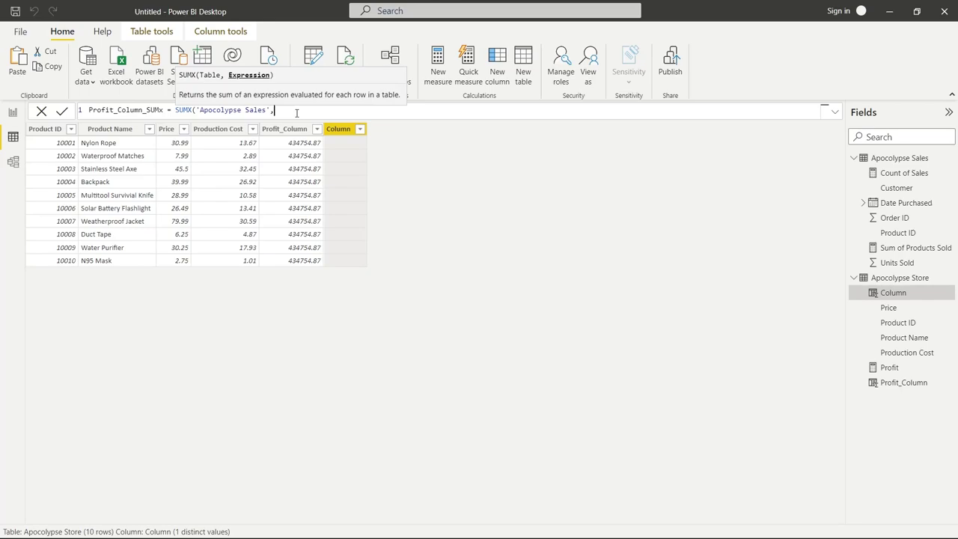
pyautogui.write("(SUM('Apocalypse Store'[Price]) - SUM('Apocalypse Store'[Production Cost])) * SUM('Apocalypse Sales'[Units Sold])")
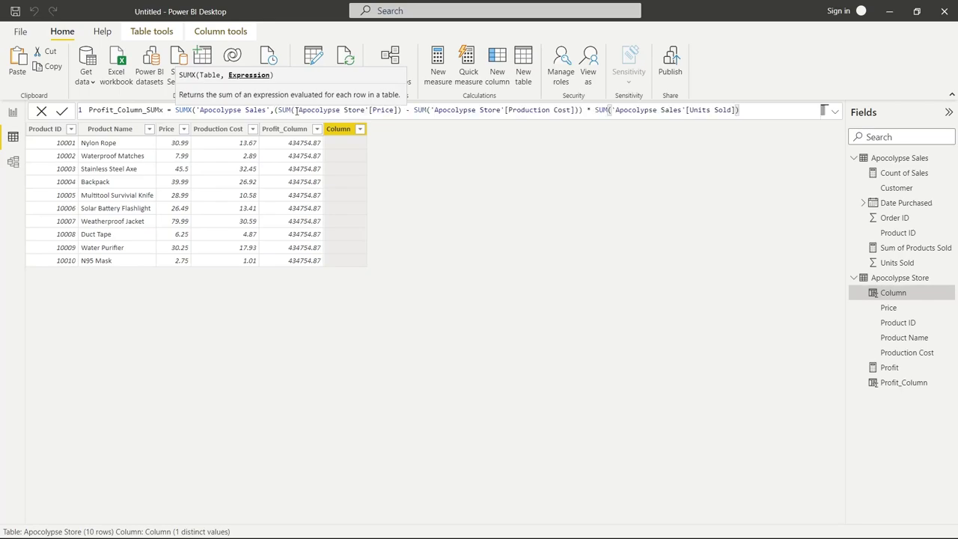
# Step: Remove the SUM functions around Price and Production Cost, keeping one pair of parentheses around the subtraction
pyautogui.moveTo(294, 111); pyautogui.dragTo(279, 112)
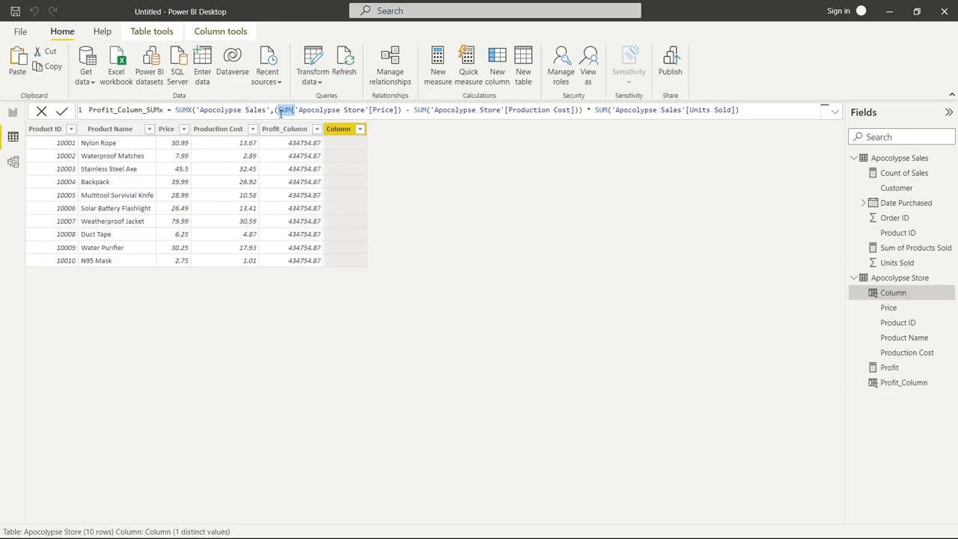
pyautogui.press('Delete')
pyautogui.press('Delete')
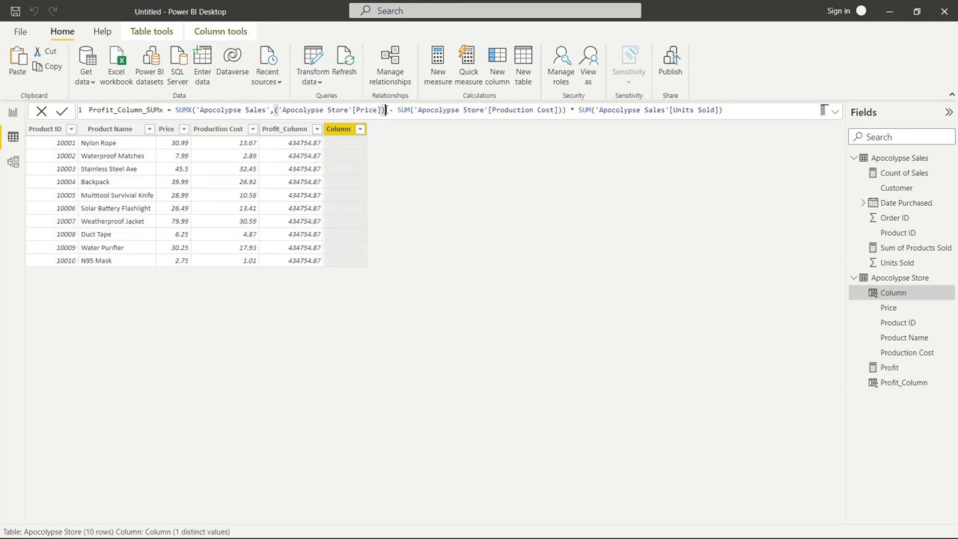
pyautogui.press('BackSpace')
pyautogui.click(410, 111)
pyautogui.press('BackSpace')
pyautogui.press('BackSpace')
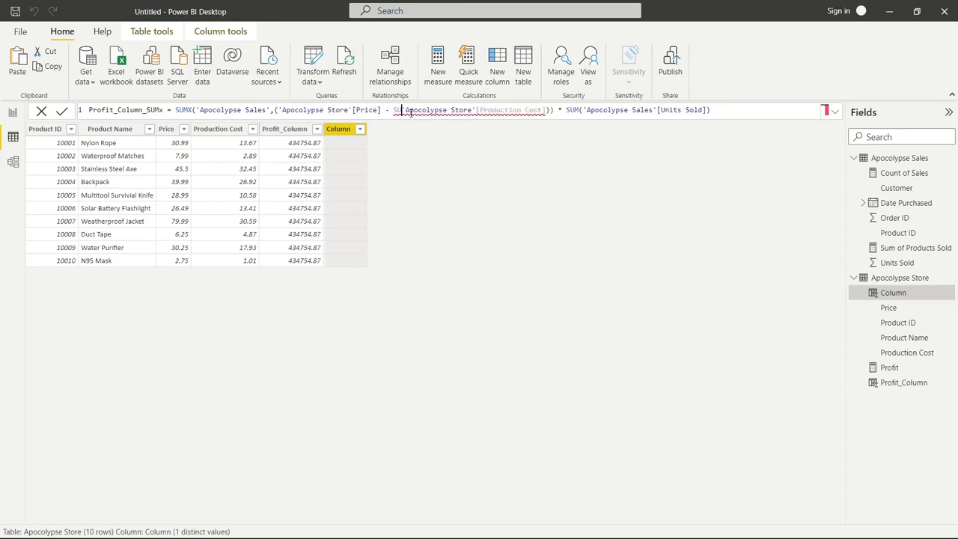
pyautogui.press('BackSpace')
pyautogui.press('BackSpace')
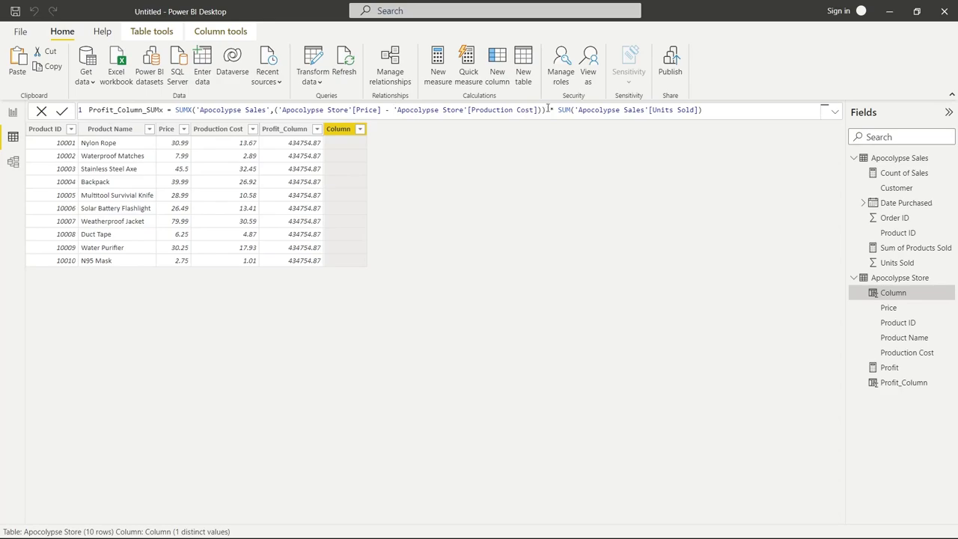
pyautogui.press('BackSpace')
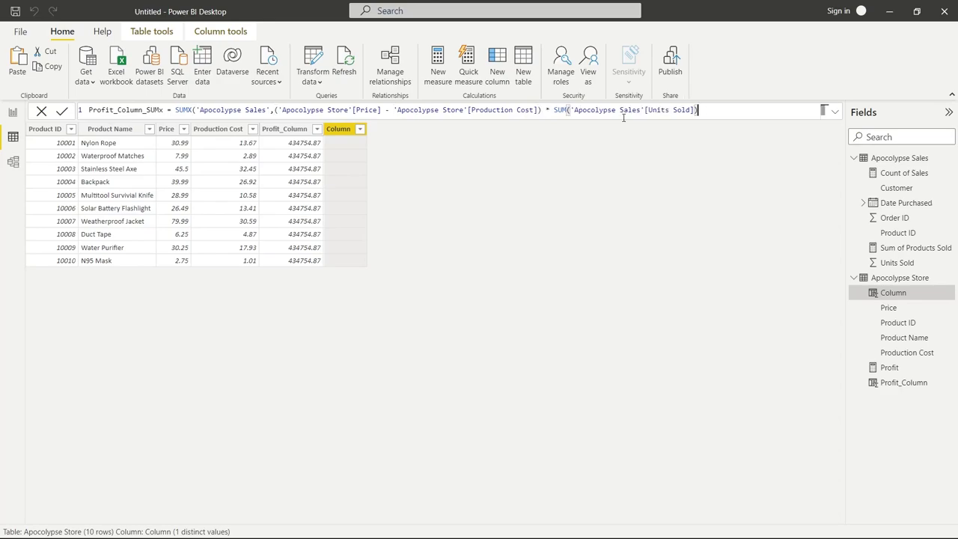
# Step: Remove the SUM function around Units Sold, leave the closing parenthesis of SUMX, and commit the Profit_Column_SUMx formula
pyautogui.moveTo(572, 111); pyautogui.dragTo(555, 112)
pyautogui.press('BackSpace')
pyautogui.click(684, 111)
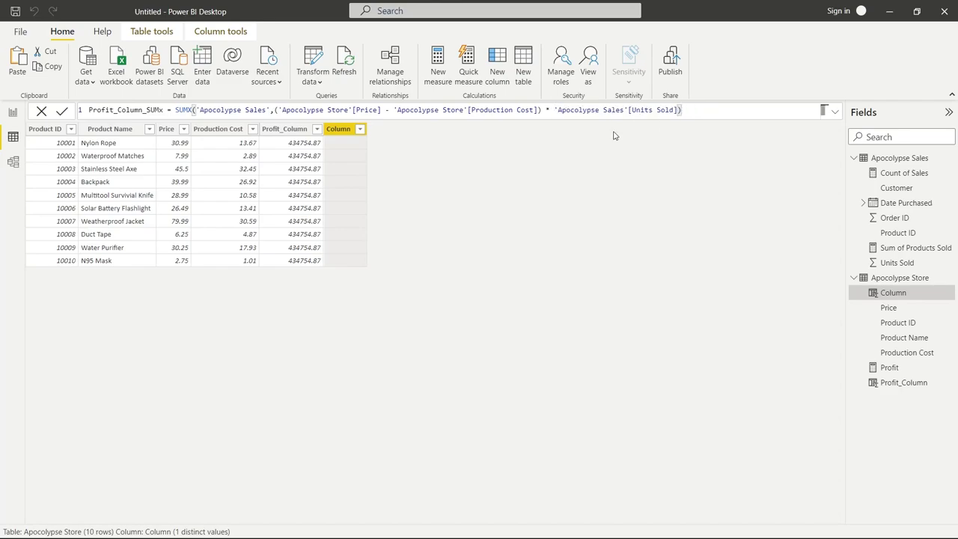
pyautogui.click(61, 112)
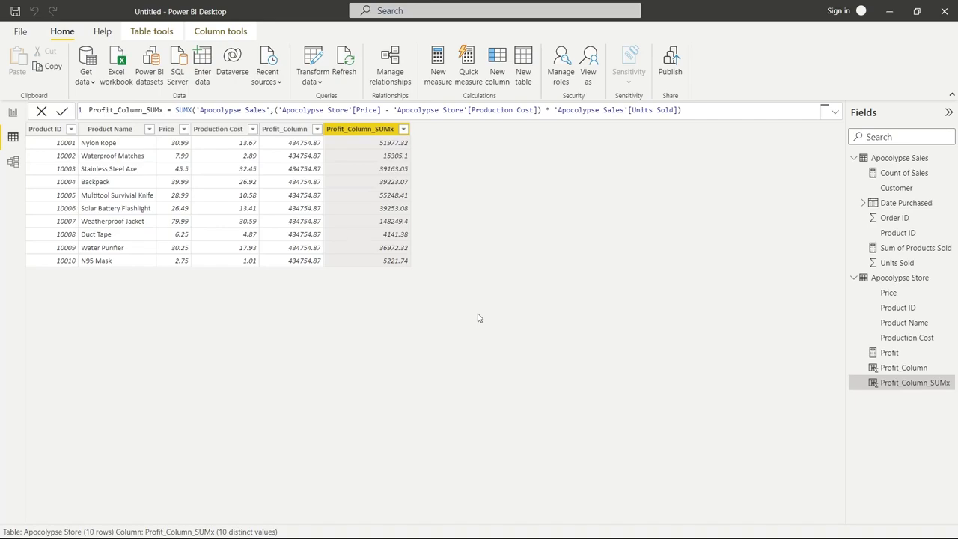
# Step: Add a calculated column to the Apocolypse Sales table and start its formula with WEEKDAY on 'Apocolypse Sales'[Date Purchased]
pyautogui.click(902, 158)
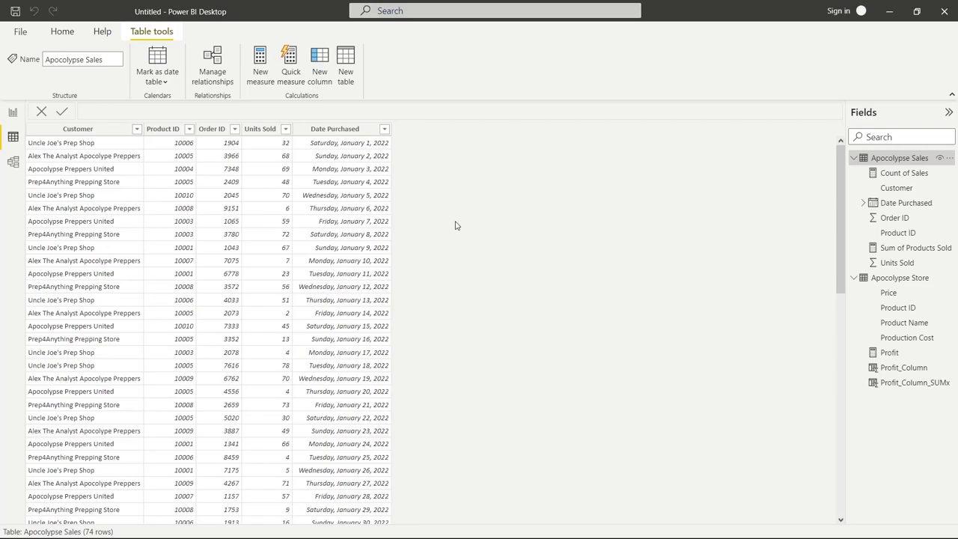
pyautogui.click(320, 71)
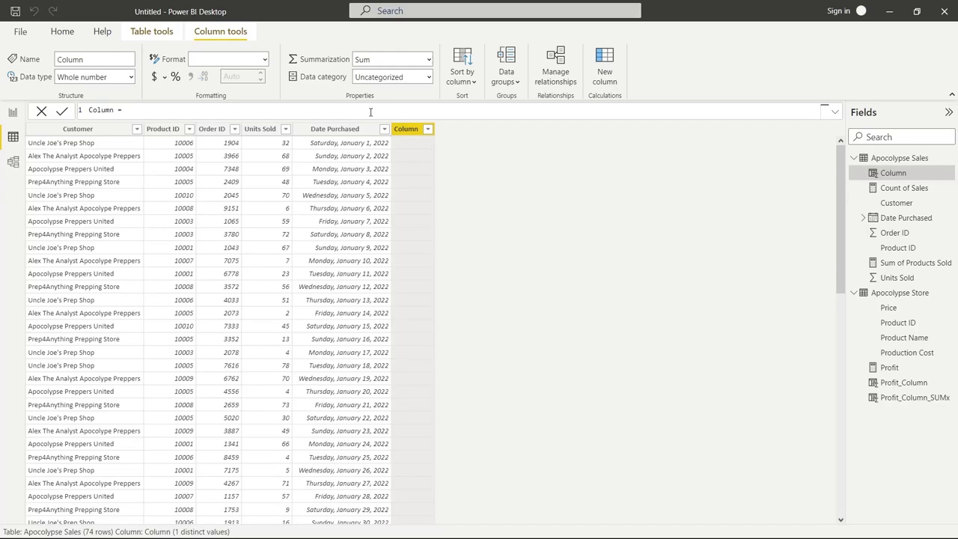
pyautogui.write('Day')
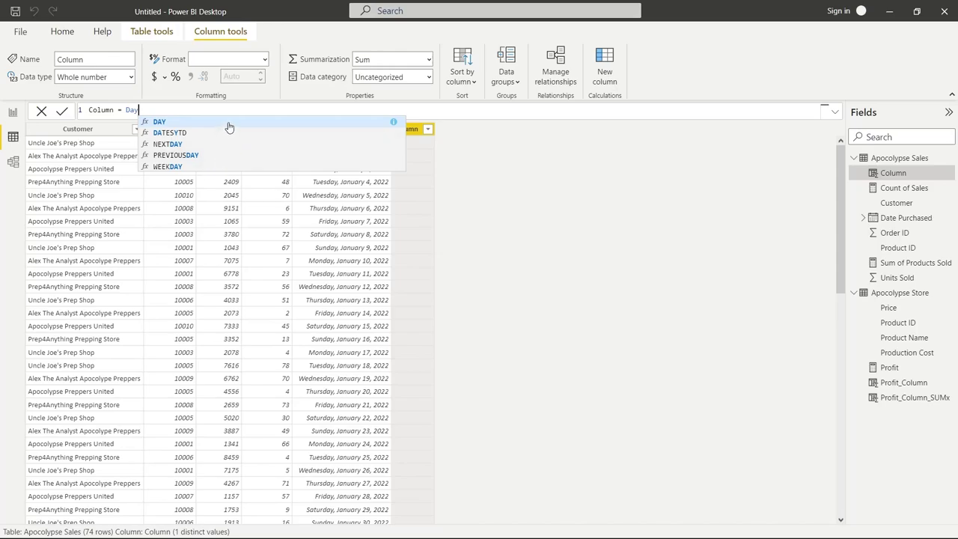
pyautogui.click(234, 170)
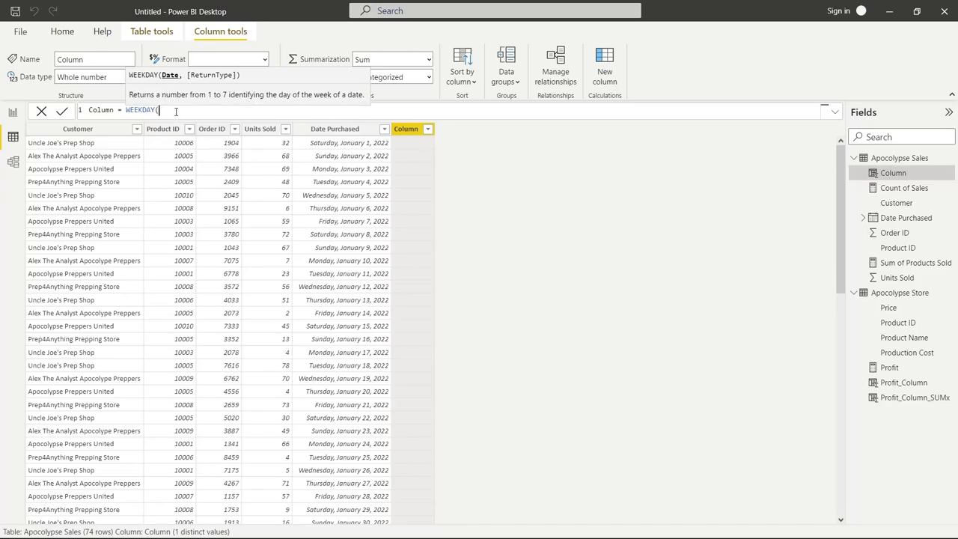
pyautogui.write('date')
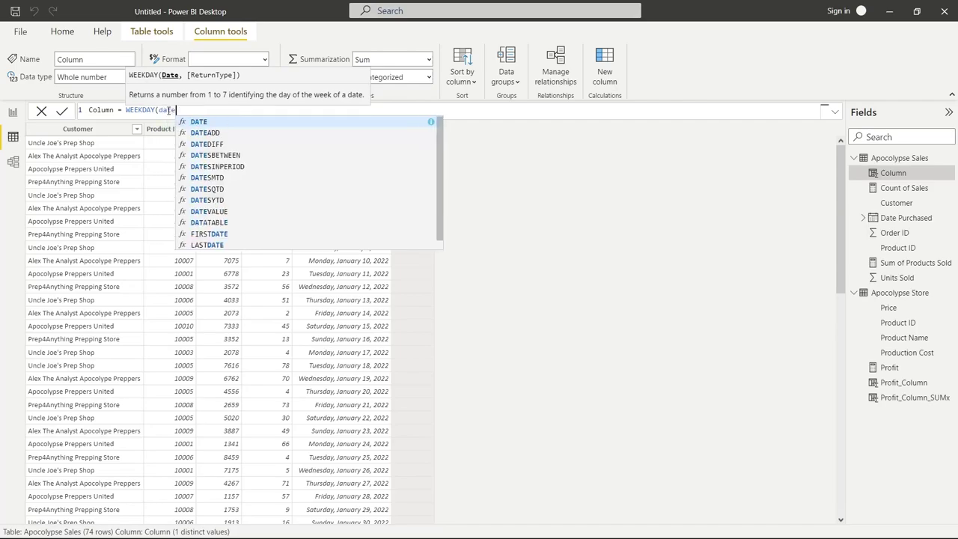
pyautogui.write(' pur')
pyautogui.press('BackSpace')
pyautogui.write('ur')
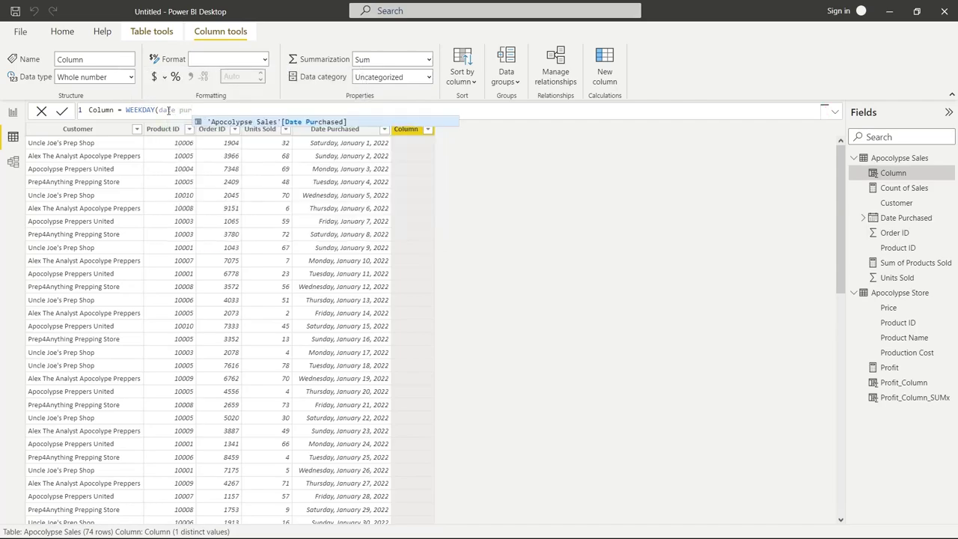
pyautogui.press('Tab')
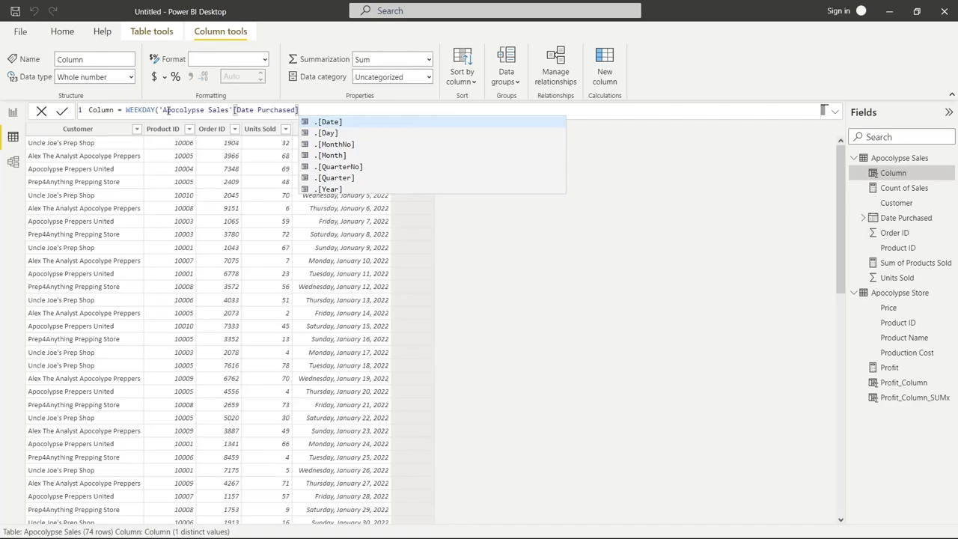
# Step: Give WEEKDAY the return type 2, numbering Monday=1 through Sunday=7, and close the function
pyautogui.write(',')
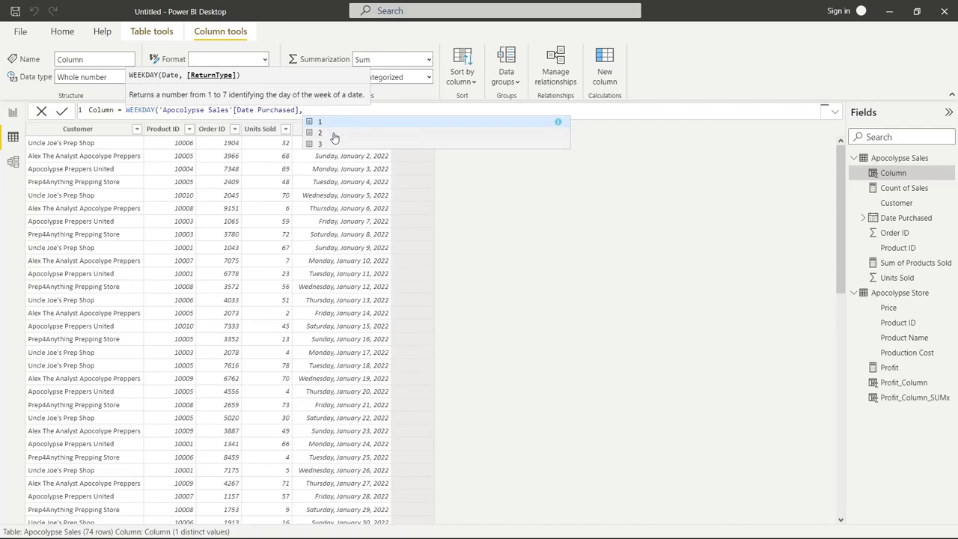
pyautogui.click(558, 124)
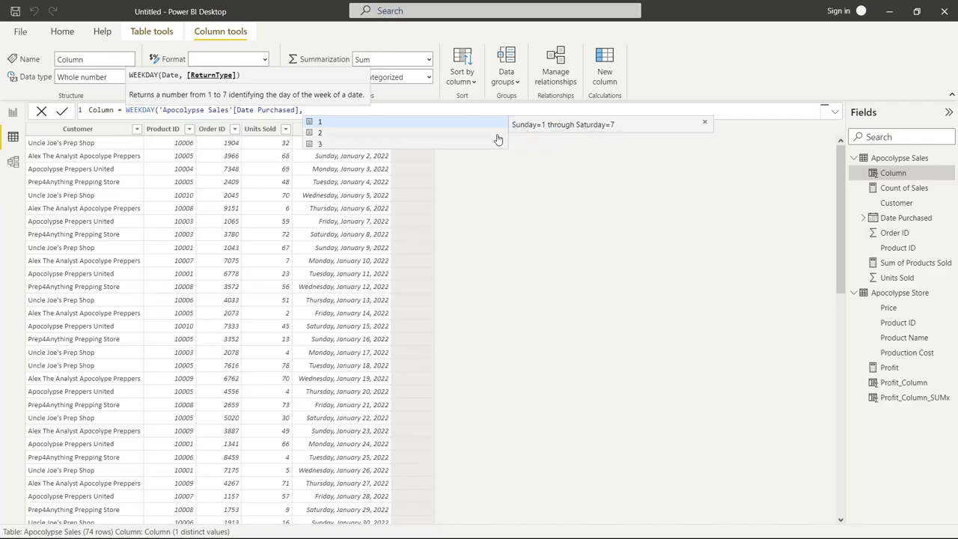
pyautogui.write('2')
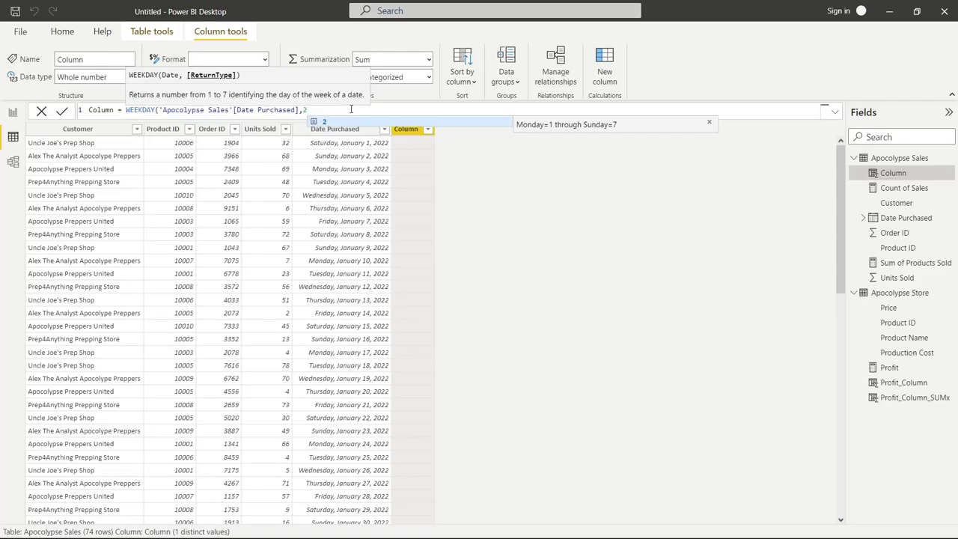
pyautogui.write(')')
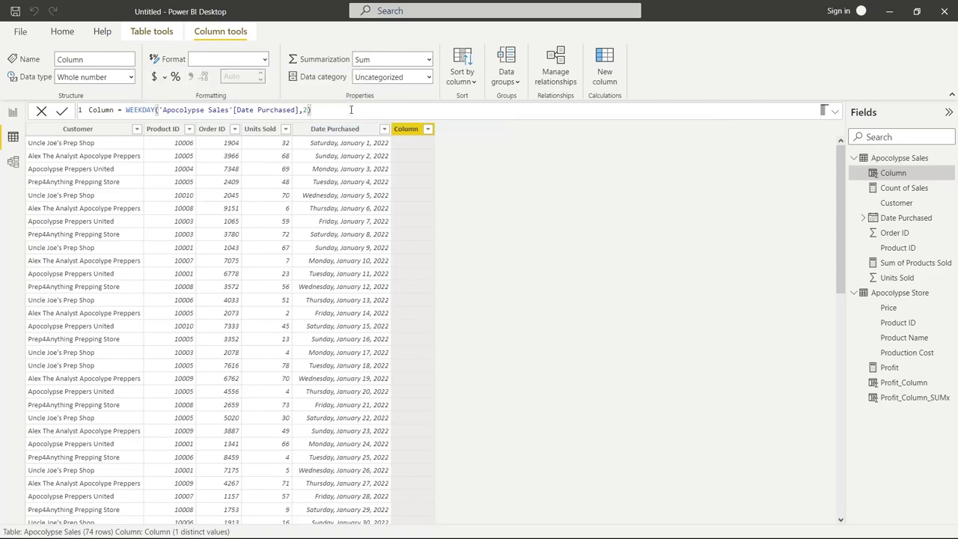
# Step: Name the new weekday column Day of Week and commit its formula
pyautogui.doubleClick(103, 110)
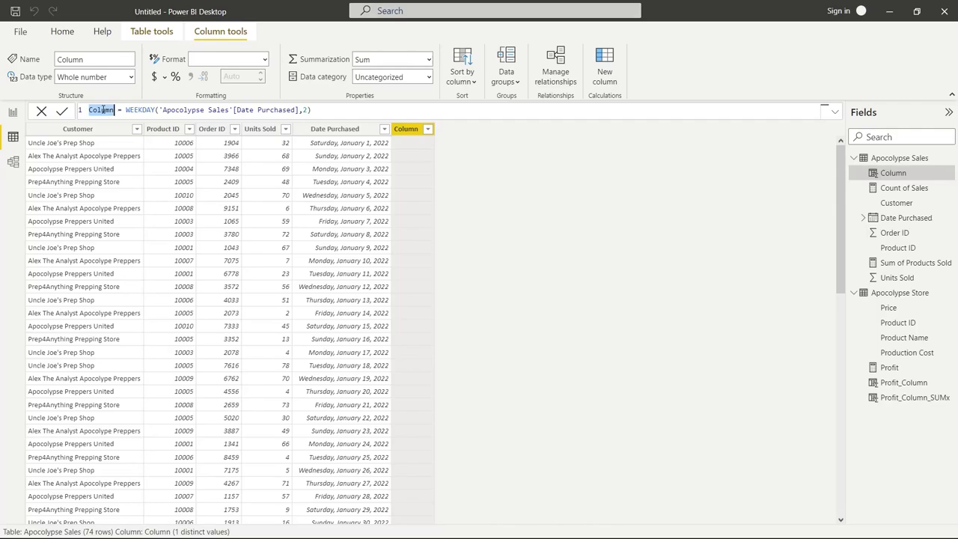
pyautogui.write('Day of Week')
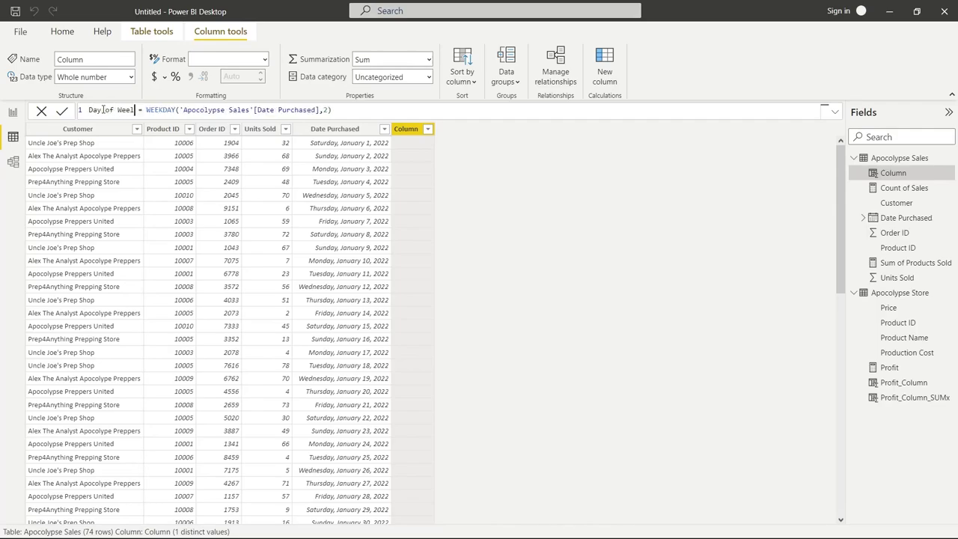
pyautogui.write('k')
pyautogui.click(62, 111)
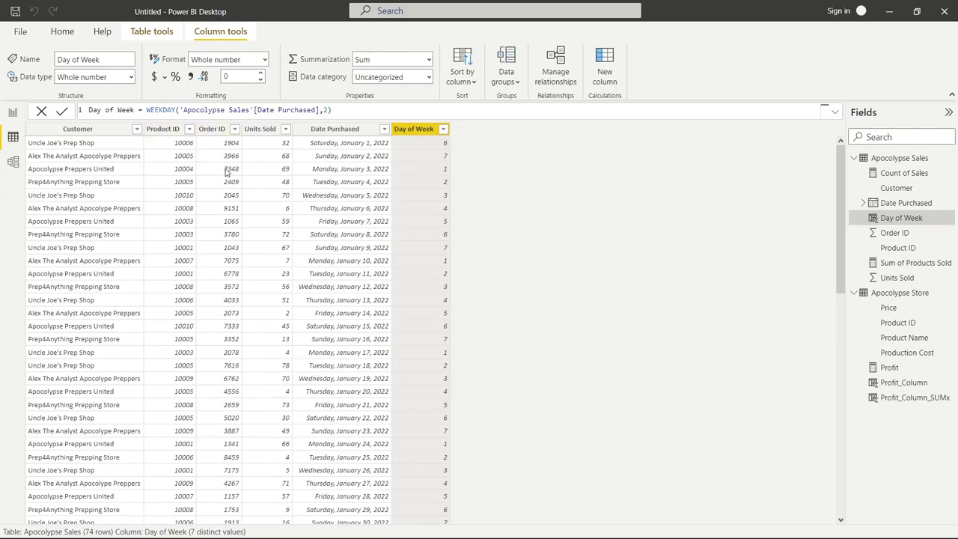
# Step: In the report, shrink the Customer and Profit table to fit its rows and move it below the Product Name table
pyautogui.click(13, 113)
pyautogui.click(629, 205)
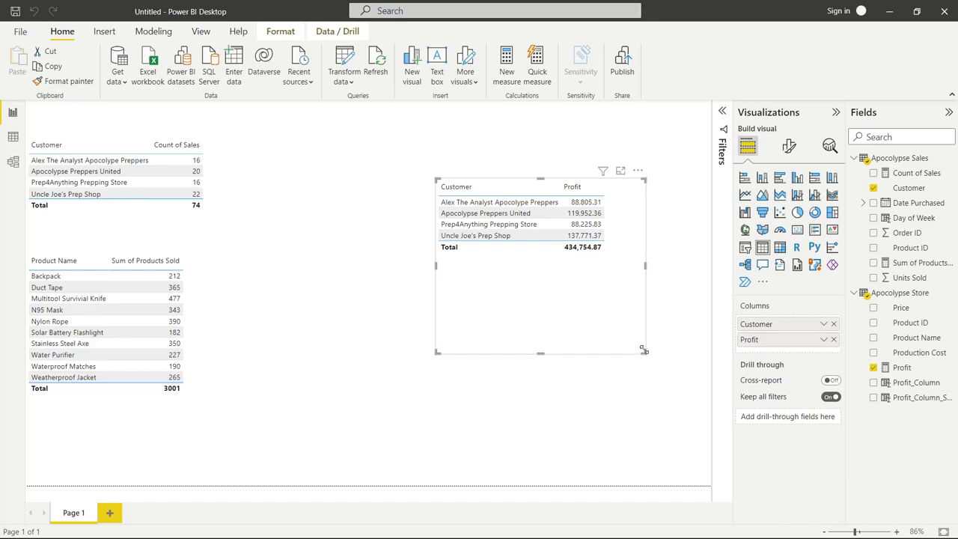
pyautogui.moveTo(646, 355); pyautogui.dragTo(603, 259)
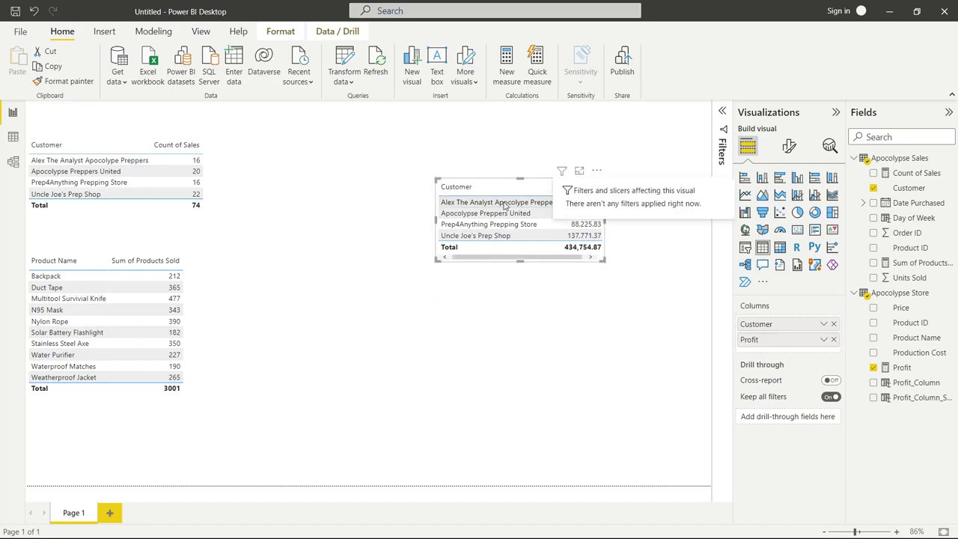
pyautogui.moveTo(437, 203); pyautogui.dragTo(23, 436)
pyautogui.click(356, 370)
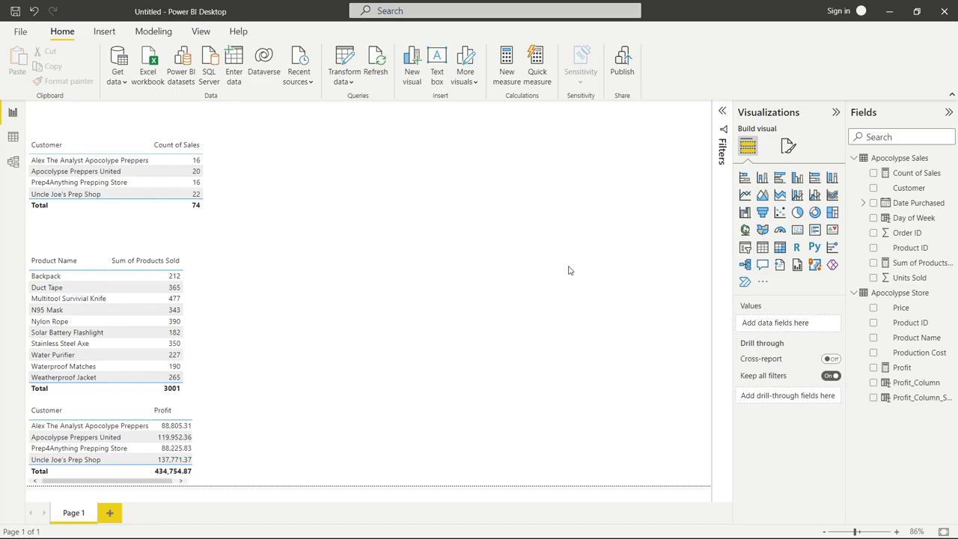
# Step: Create a stacked column chart of Units Sold by Date Purchased in the empty area right of the tables
pyautogui.click(874, 204)
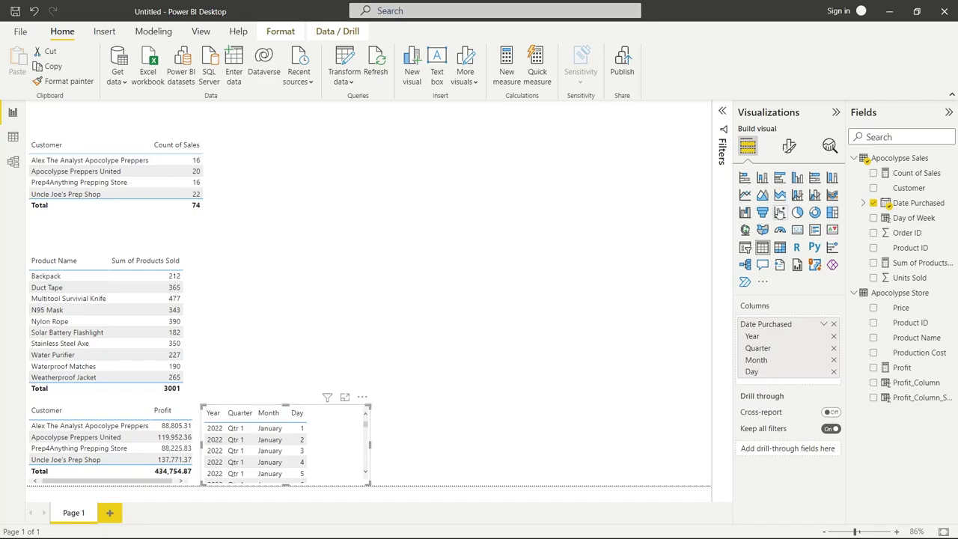
pyautogui.click(761, 177)
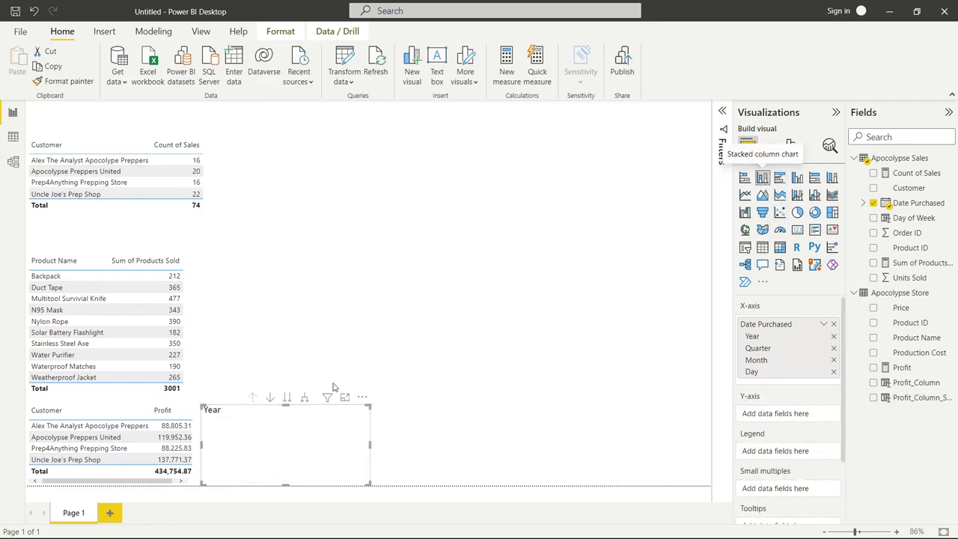
pyautogui.moveTo(247, 410); pyautogui.dragTo(483, 209)
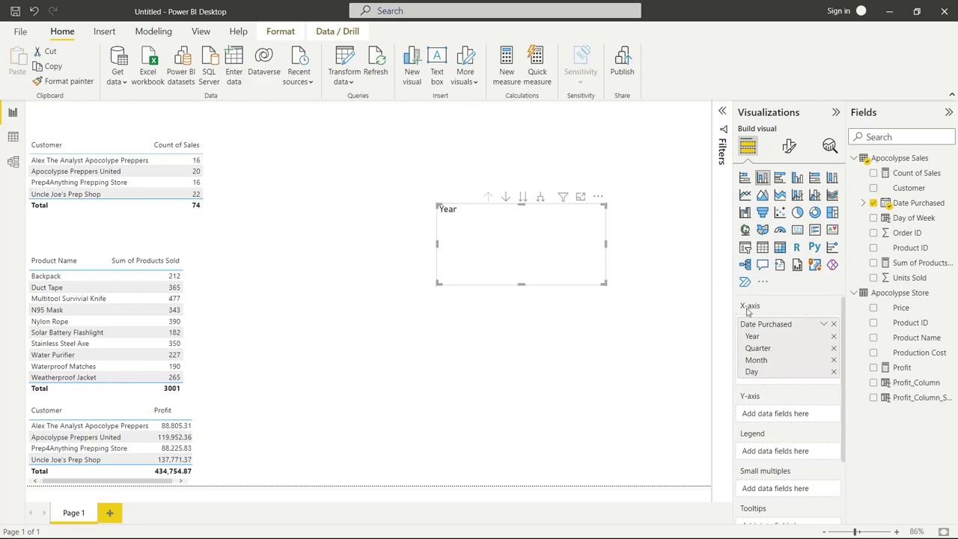
pyautogui.click(873, 278)
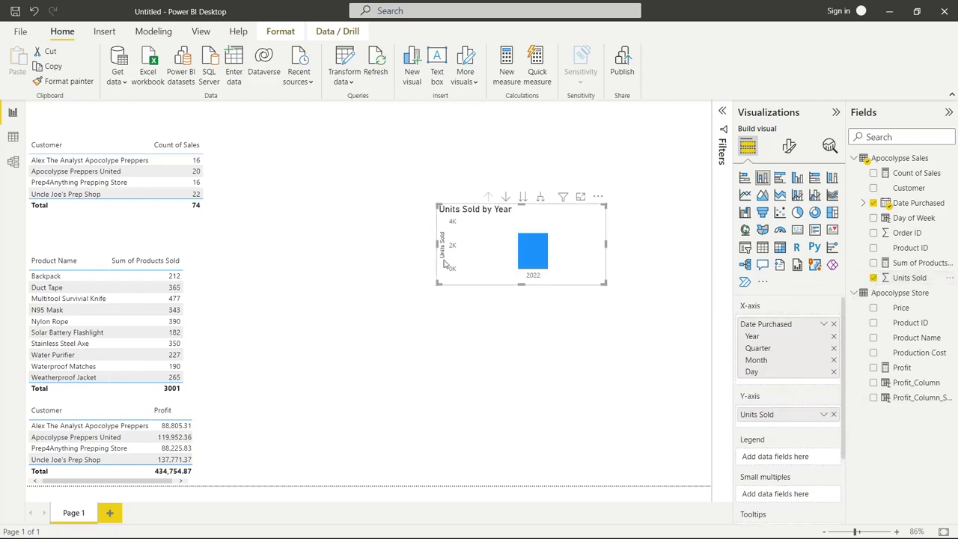
# Step: Enlarge the Units Sold chart and move it up, removing Year, Quarter and Month so its date axis uses only Day
pyautogui.moveTo(439, 284); pyautogui.dragTo(268, 338)
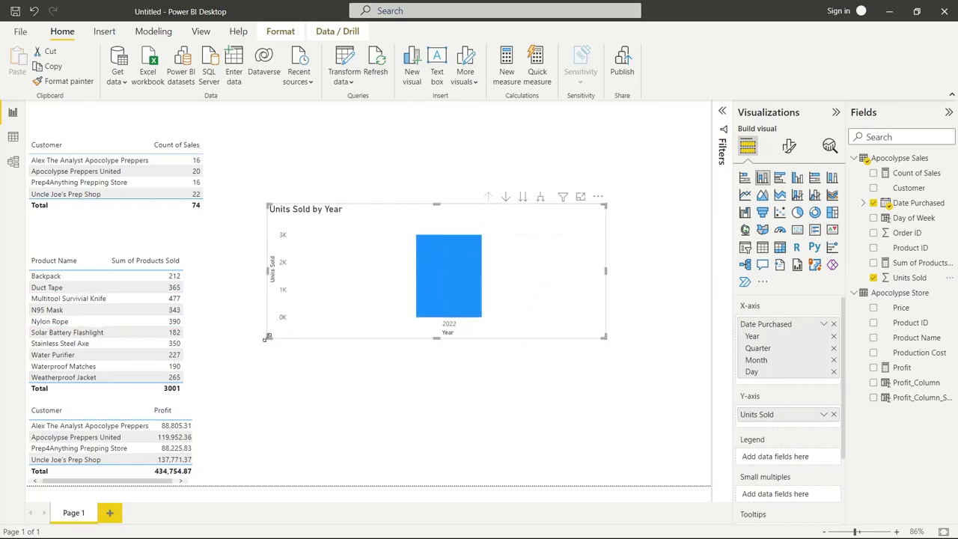
pyautogui.click(834, 338)
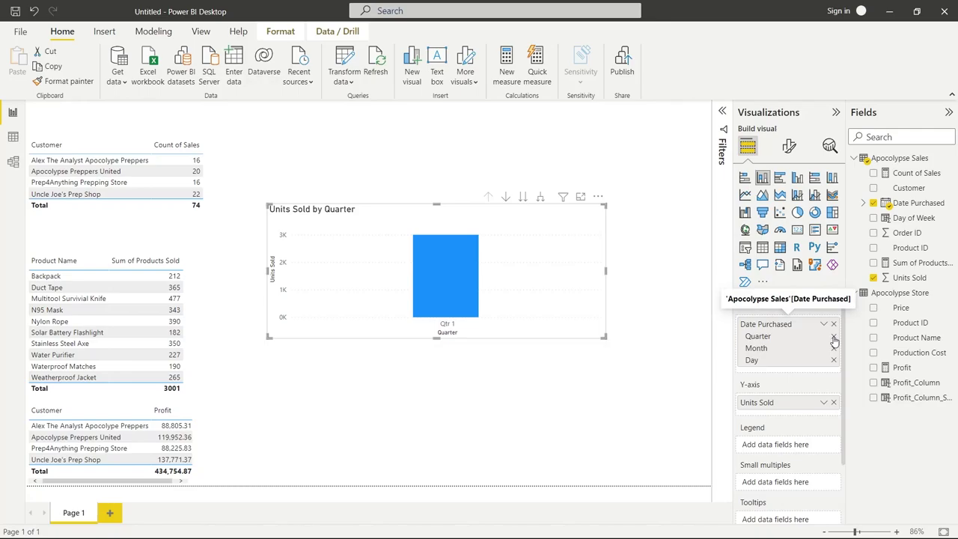
pyautogui.click(833, 337)
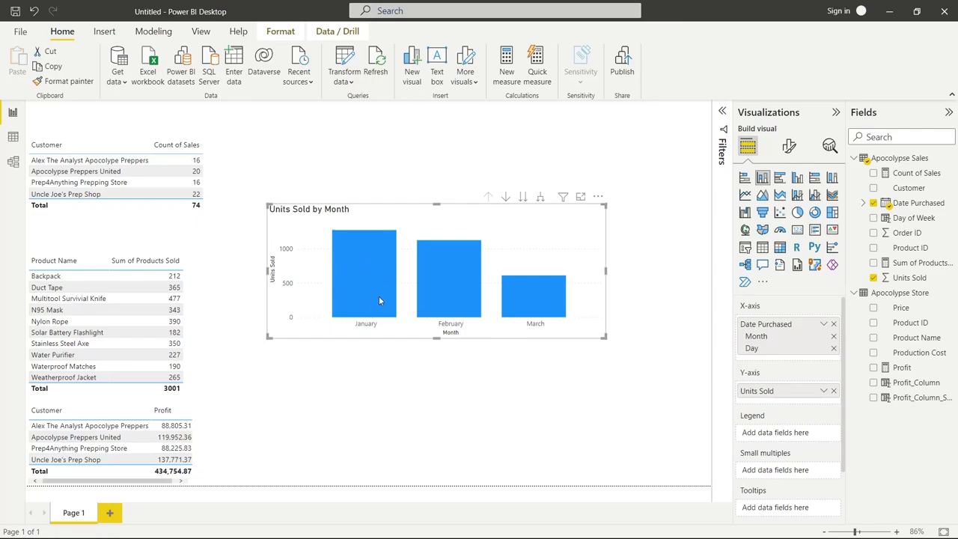
pyautogui.click(834, 336)
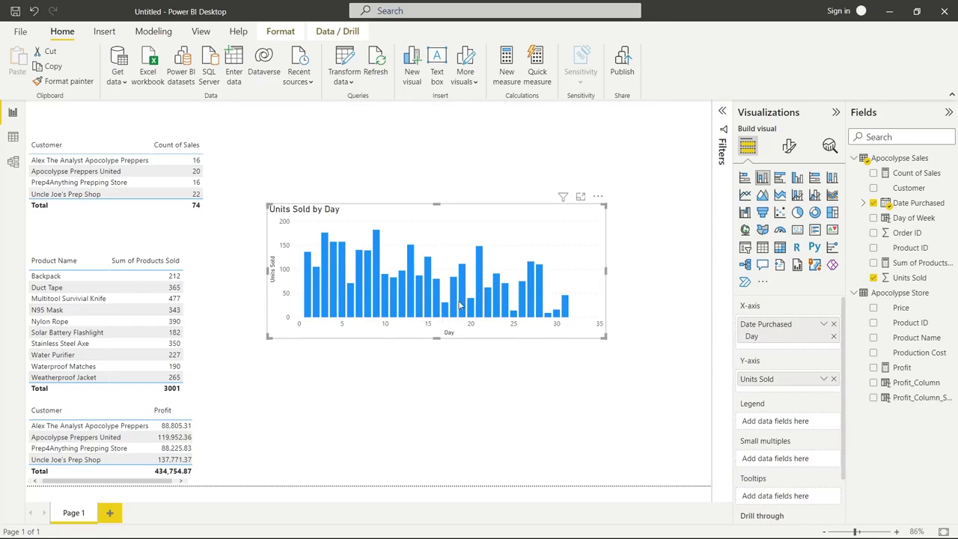
pyautogui.moveTo(469, 210); pyautogui.dragTo(474, 149)
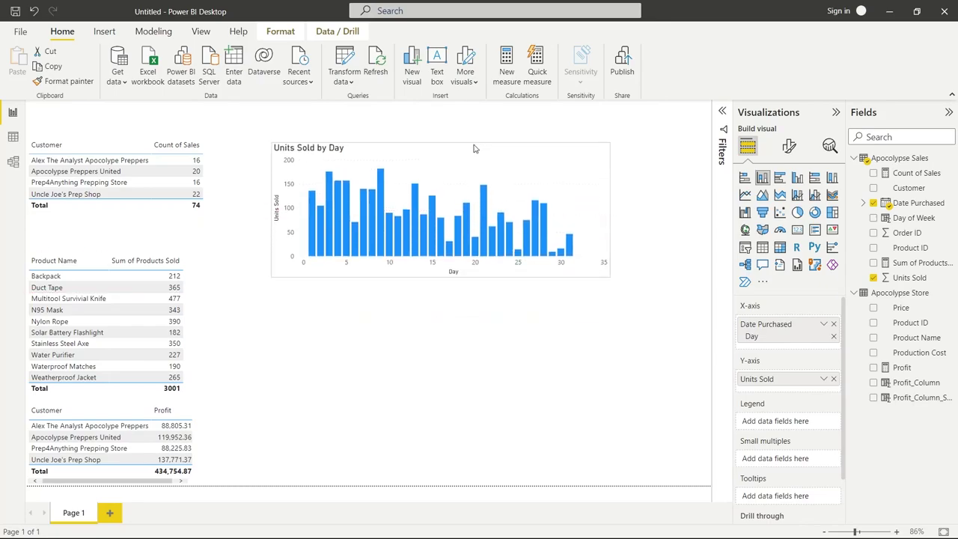
pyautogui.click(555, 299)
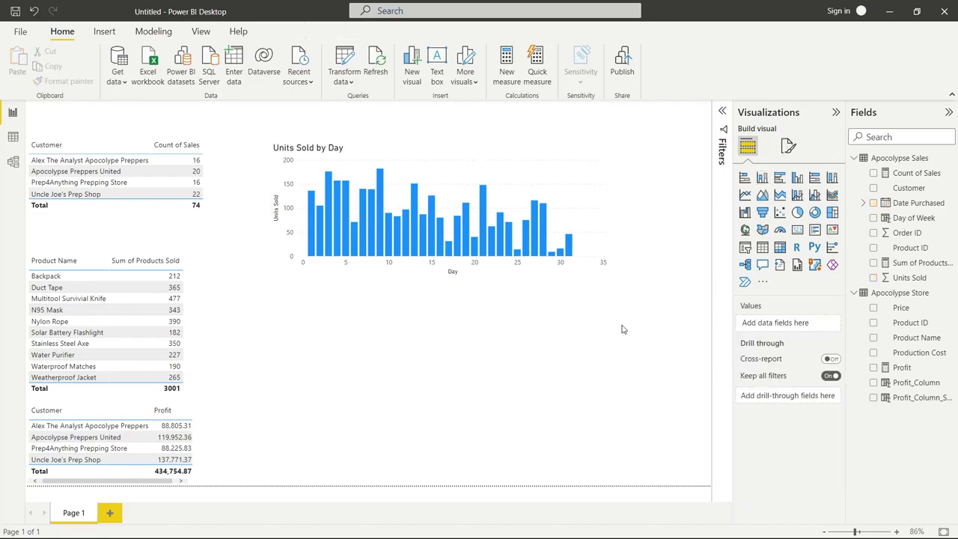
# Step: Create a clustered column chart with Day of Week on the X-axis and Units Sold on the Y-axis, widened below the Units Sold by Day chart
pyautogui.click(873, 218)
pyautogui.click(873, 277)
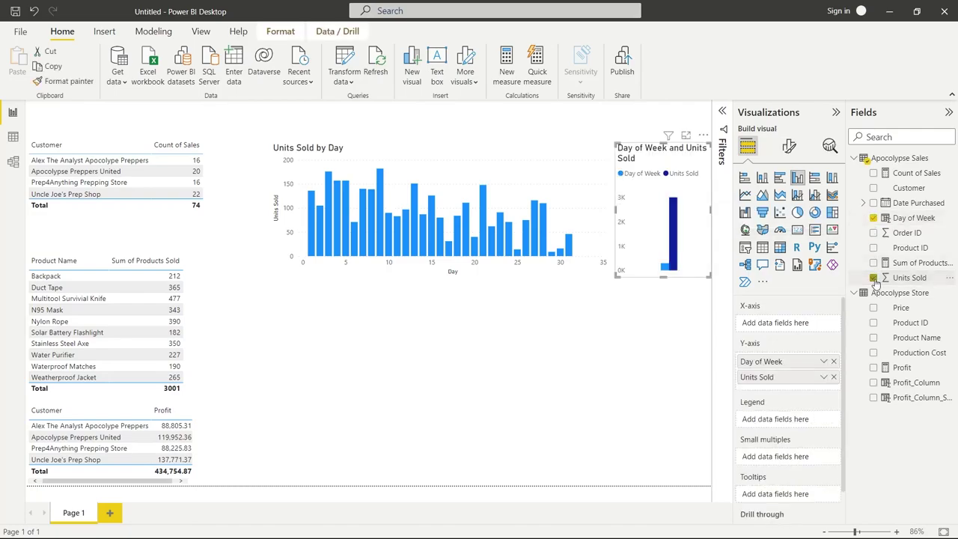
pyautogui.moveTo(698, 160); pyautogui.dragTo(354, 323)
pyautogui.moveTo(366, 373); pyautogui.dragTo(580, 367)
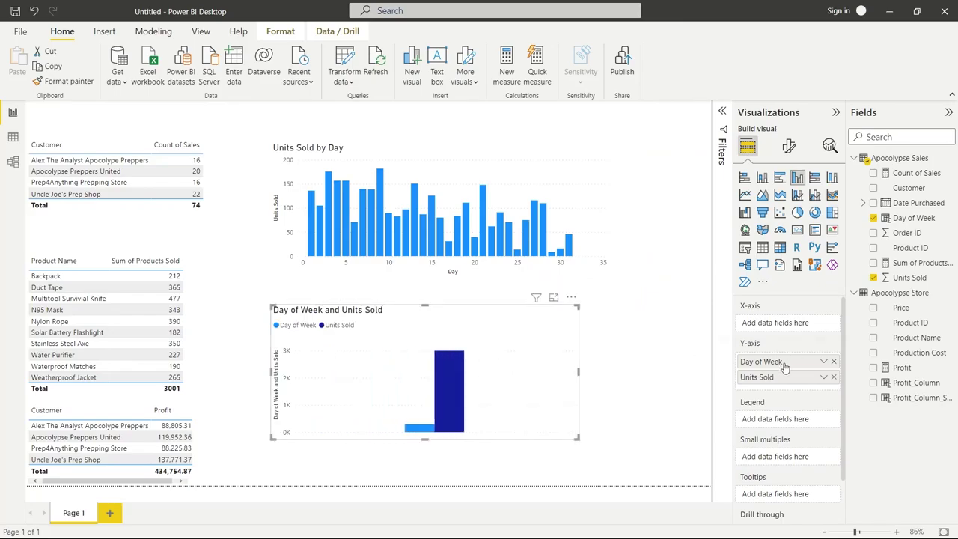
pyautogui.moveTo(785, 362); pyautogui.dragTo(786, 325)
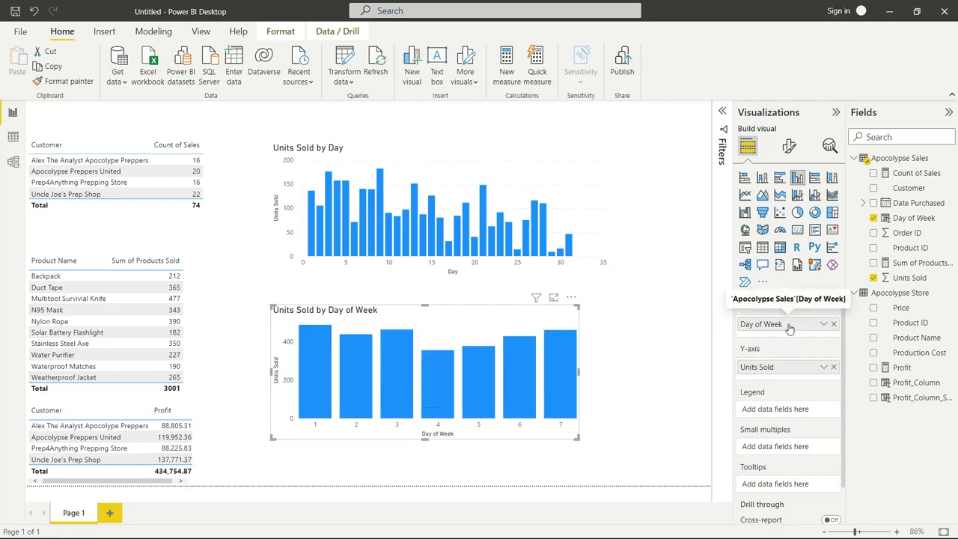
pyautogui.moveTo(578, 371); pyautogui.dragTo(642, 370)
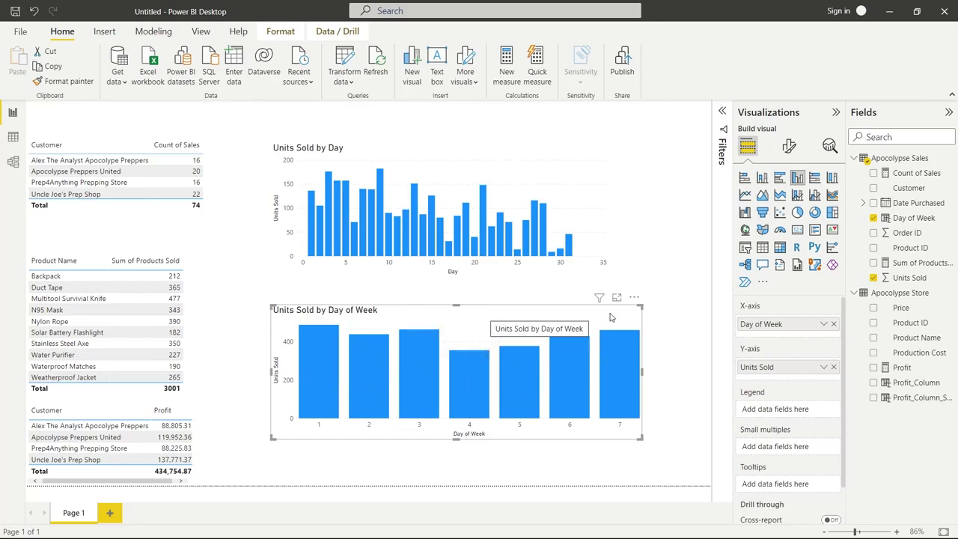
# Step: Turn on data labels for the Units Sold by Day of Week chart and deselect it
pyautogui.click(789, 146)
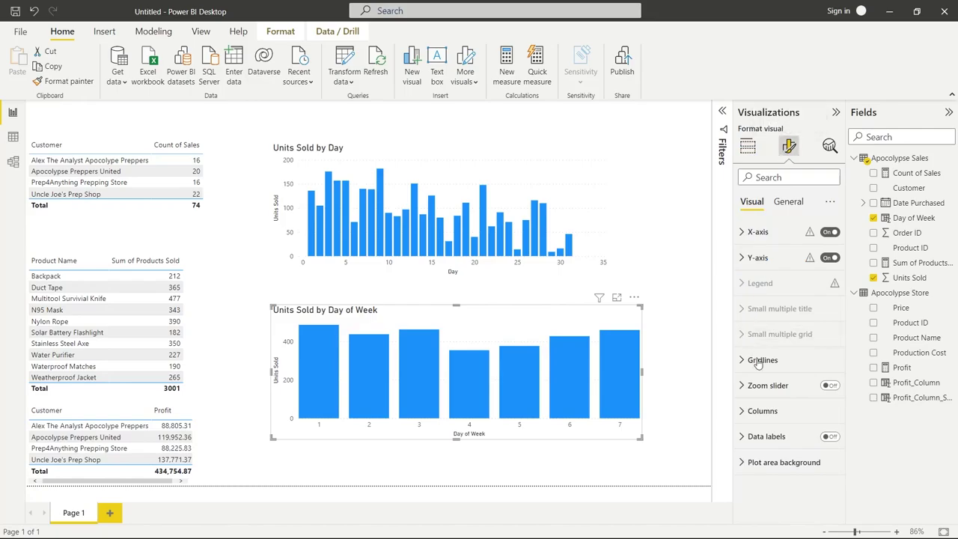
pyautogui.click(829, 436)
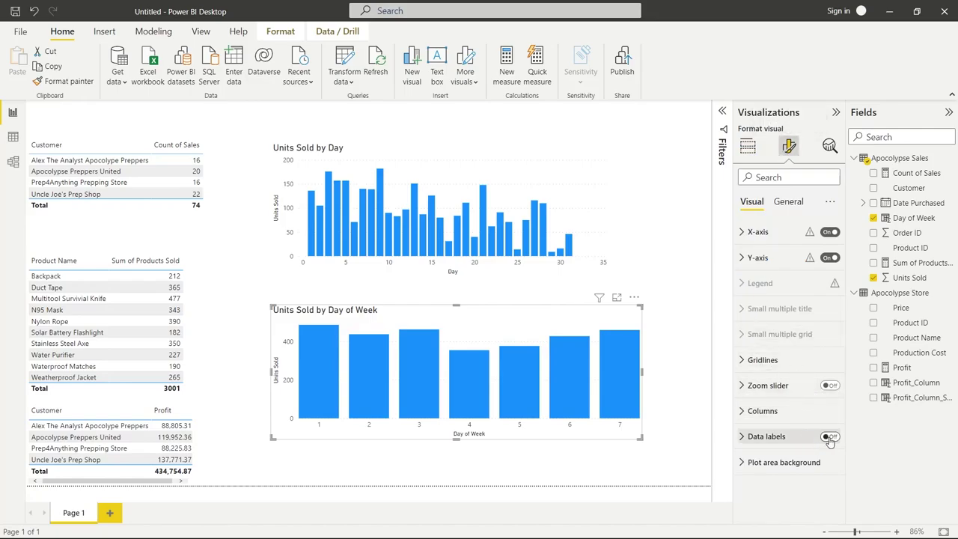
pyautogui.click(748, 147)
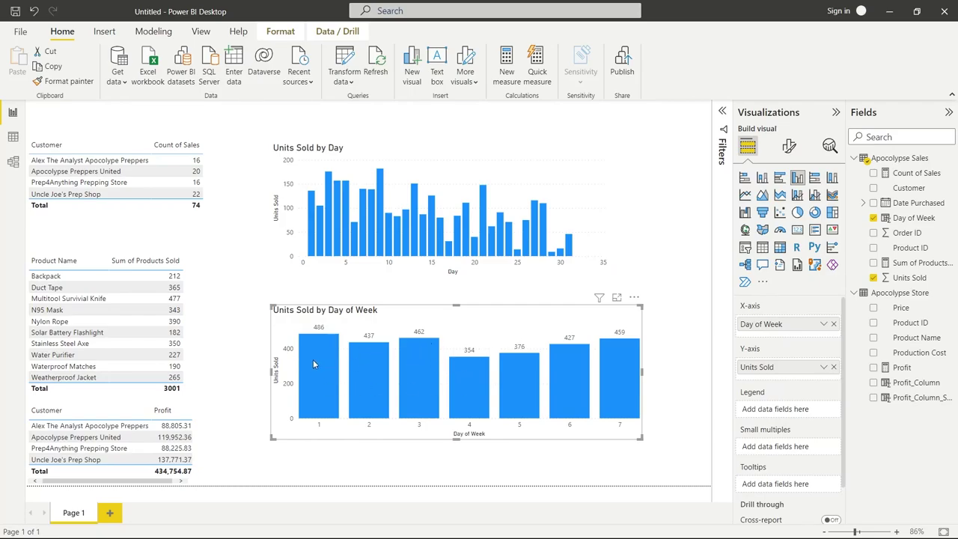
pyautogui.moveTo(313, 371)
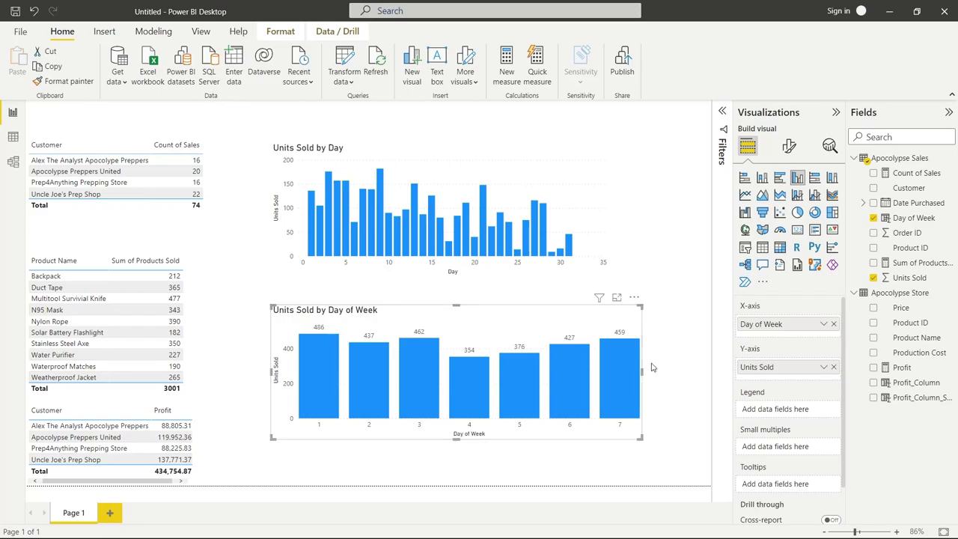
pyautogui.click(673, 325)
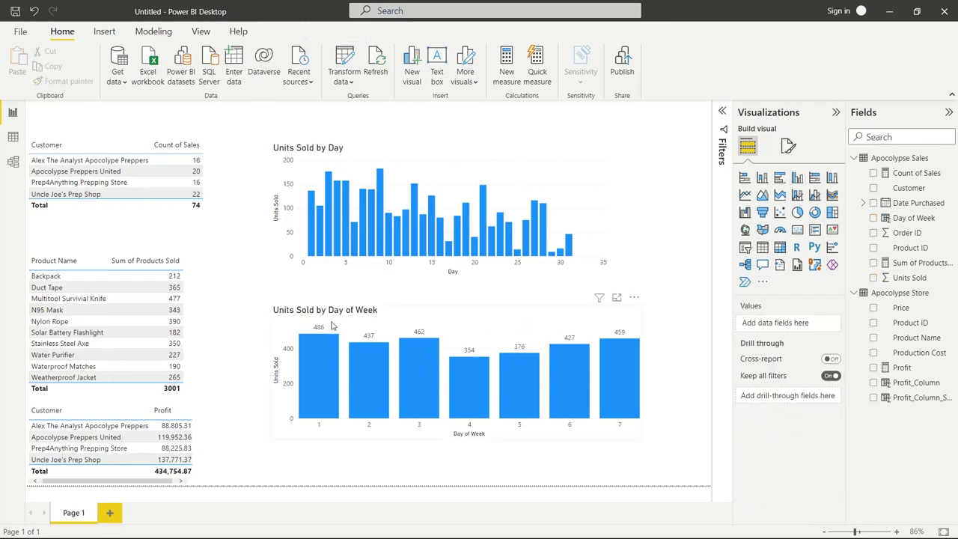
# Step: Add a calculated column named Order_Size to the Apocolypse Sales table and start its formula with the IF function
pyautogui.click(13, 138)
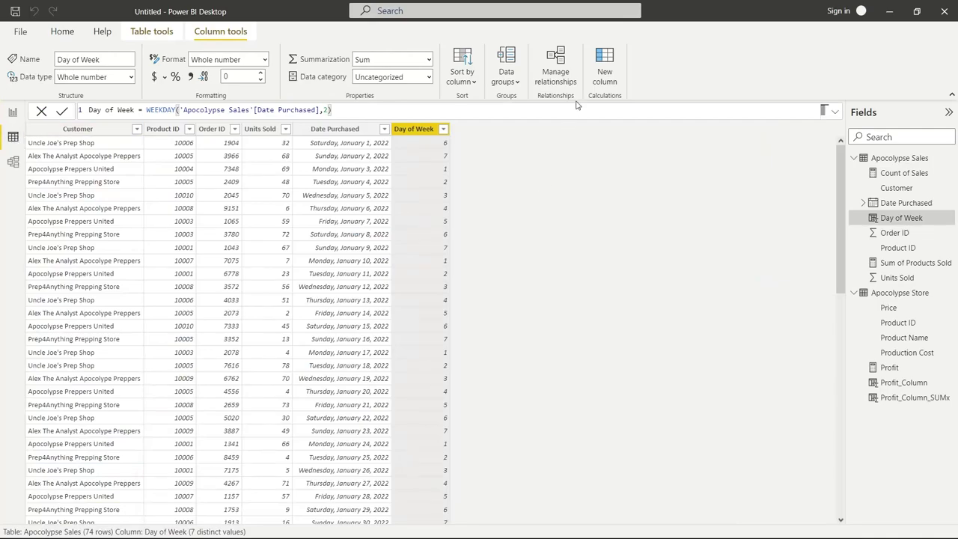
pyautogui.click(604, 71)
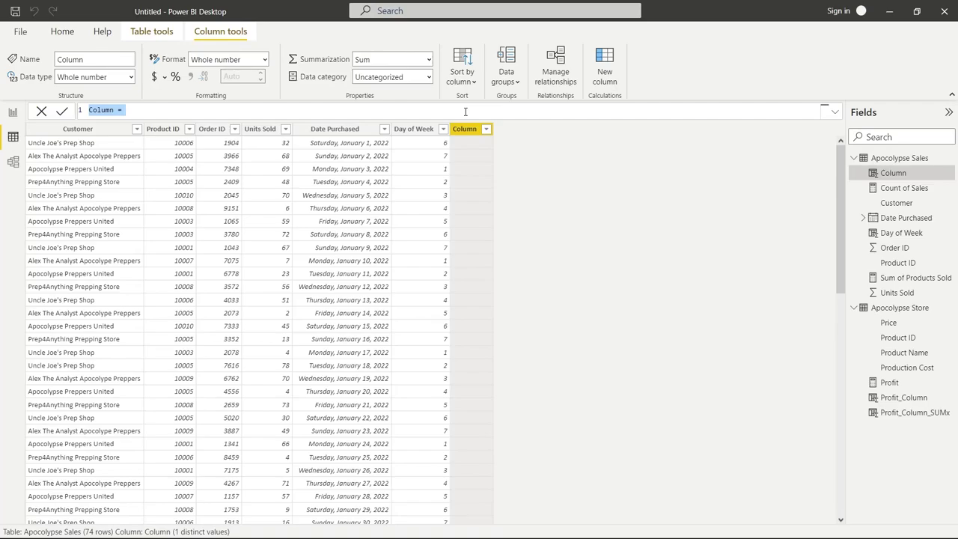
pyautogui.click(465, 111)
pyautogui.doubleClick(101, 110)
pyautogui.write('0rder_Size')
pyautogui.press('End')
pyautogui.write('IF(')
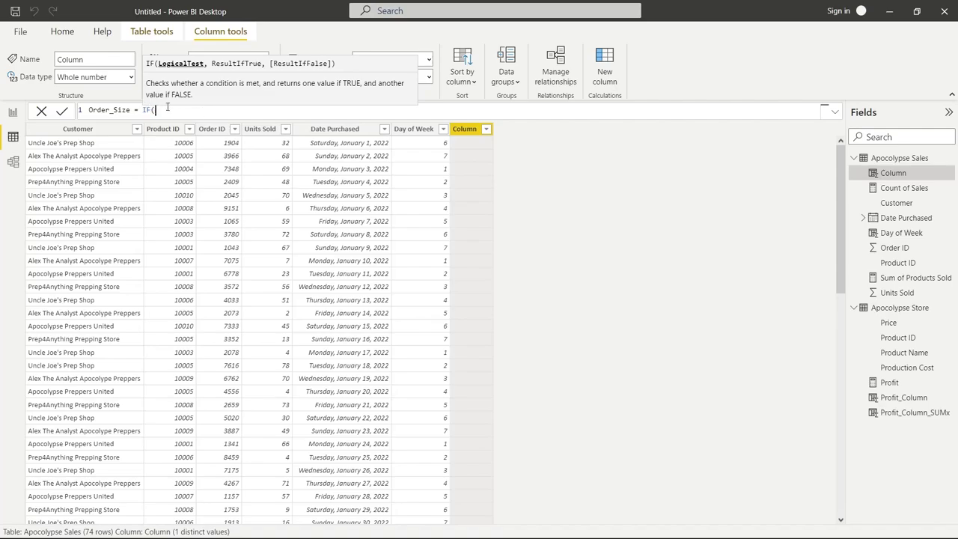
# Step: Make the IF test whether 'Apocolypse Sales'[Units Sold] > 25, returning "Big Order" if true and "Small Order" if false, and commit the formula
pyautogui.write("'Apocolypse Sales'[Units Sold]")
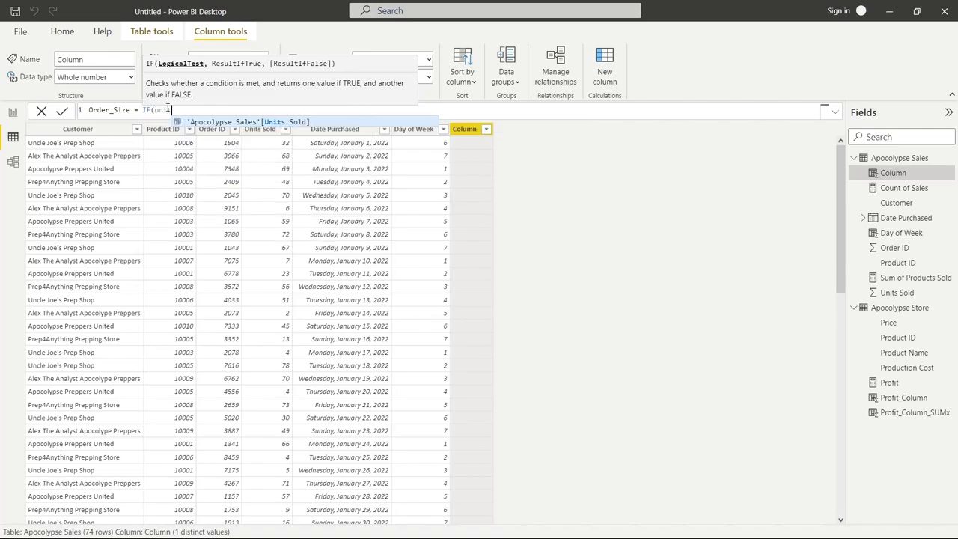
pyautogui.write('>')
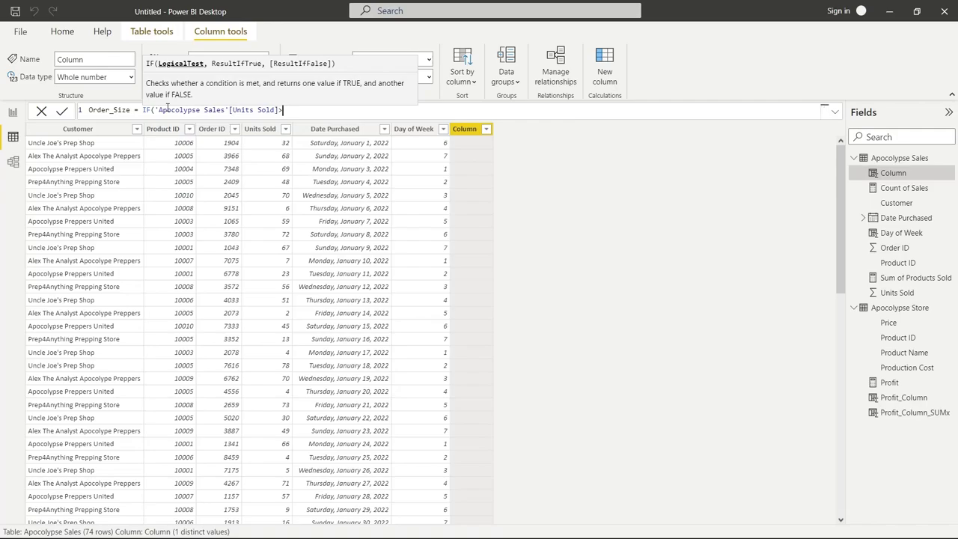
pyautogui.write('25,')
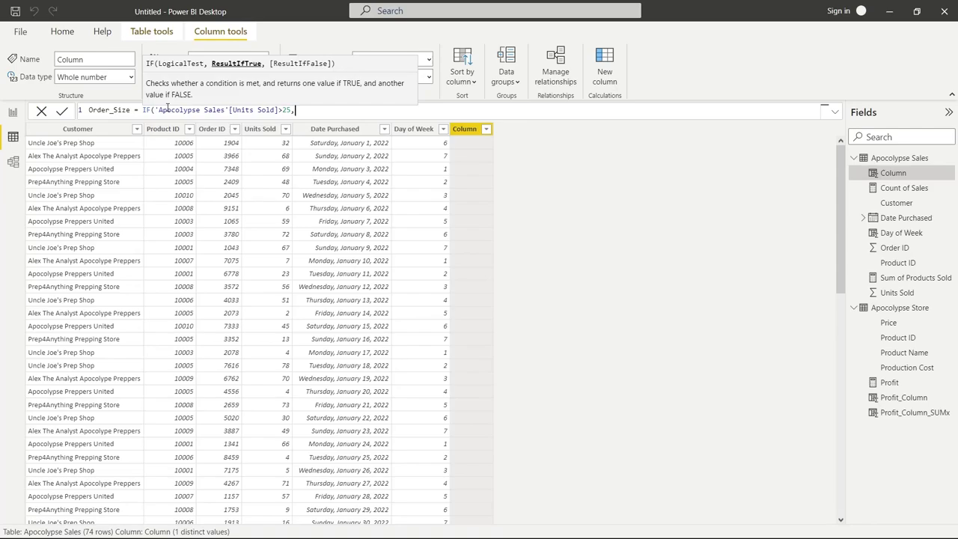
pyautogui.write('"Big Order",')
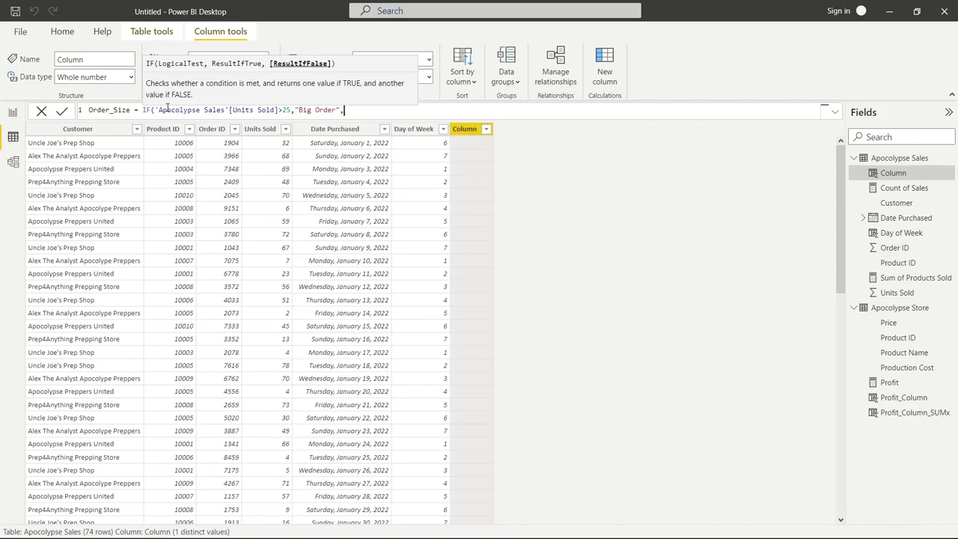
pyautogui.write('"Small Order")')
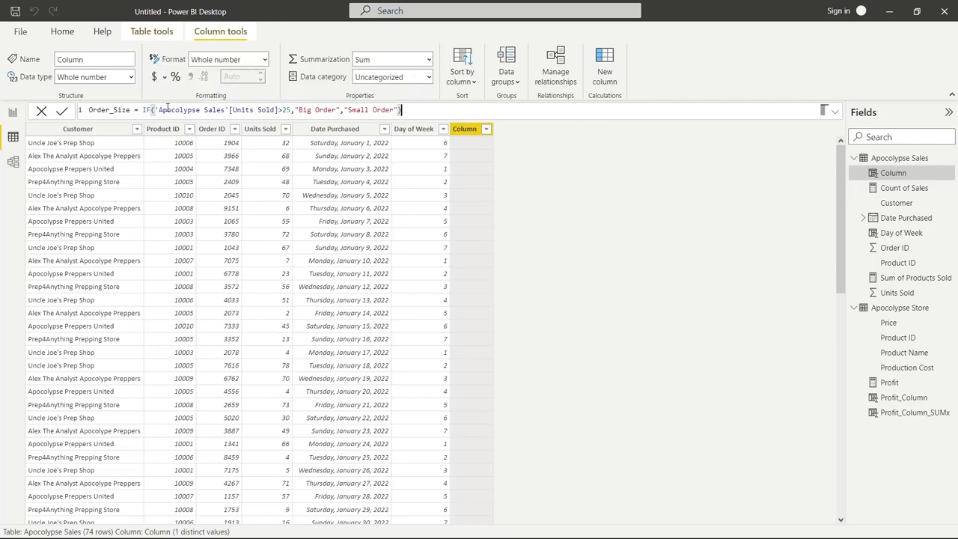
pyautogui.press('Return')
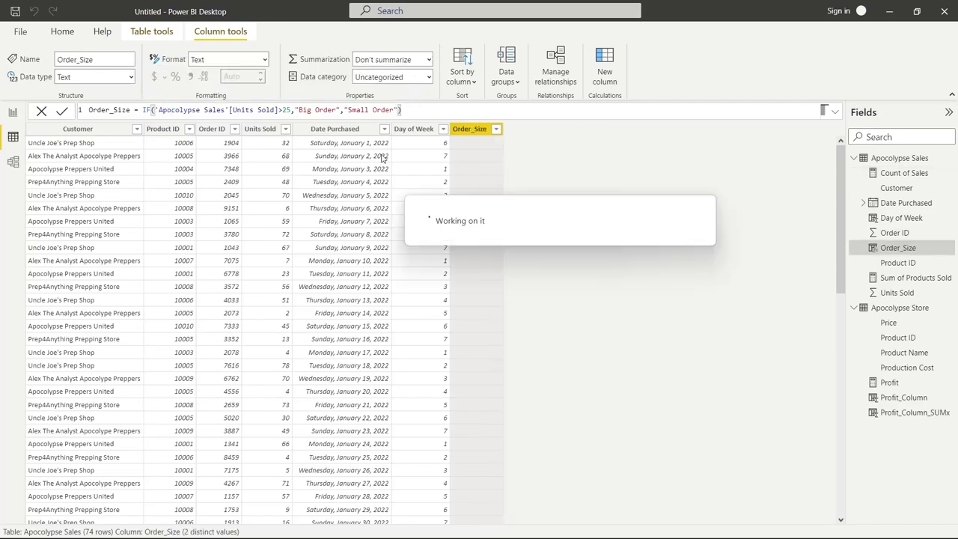